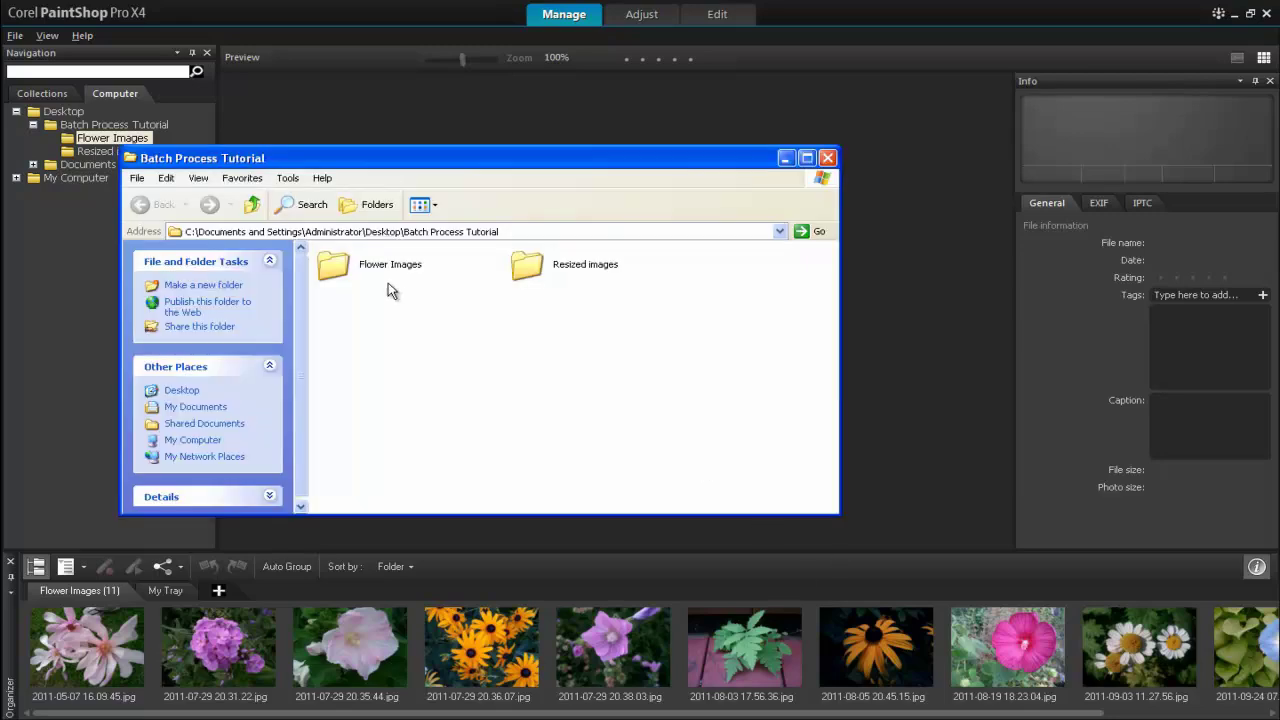
Point out the Flower Images and Resized images folders, then close the Batch Process Tutorial window.
click(378, 275)
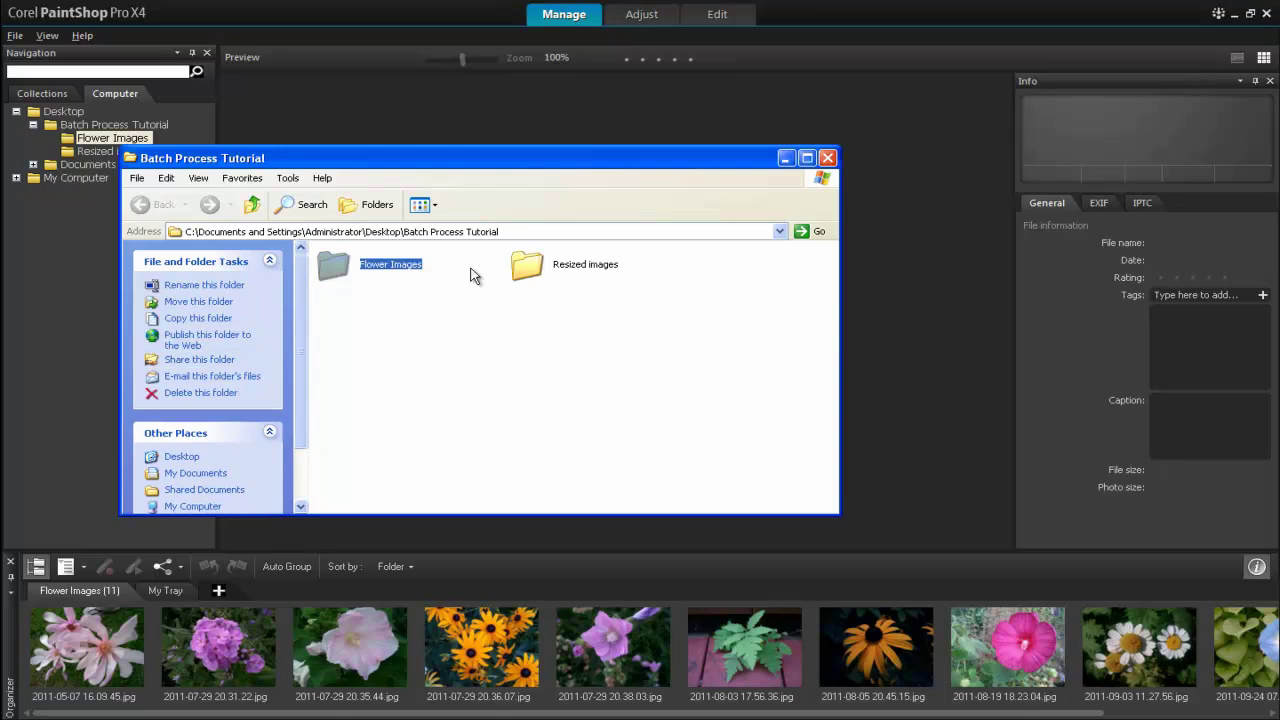
click(597, 275)
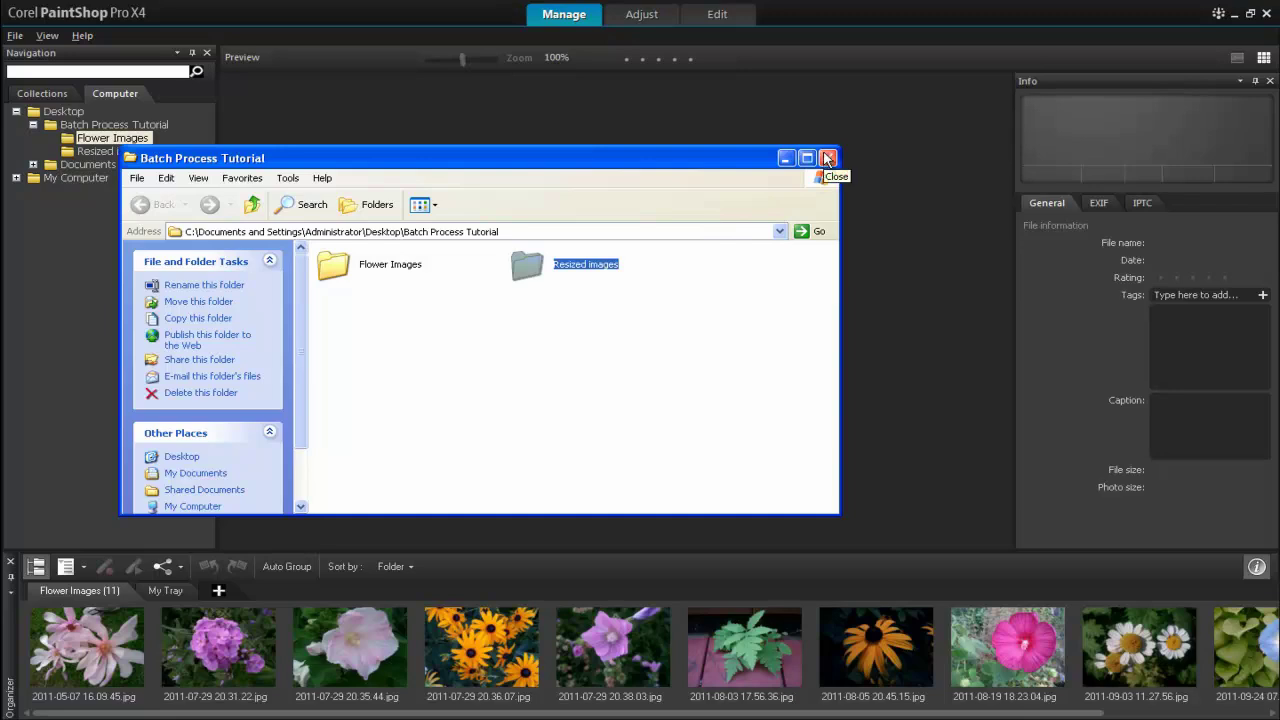
click(827, 159)
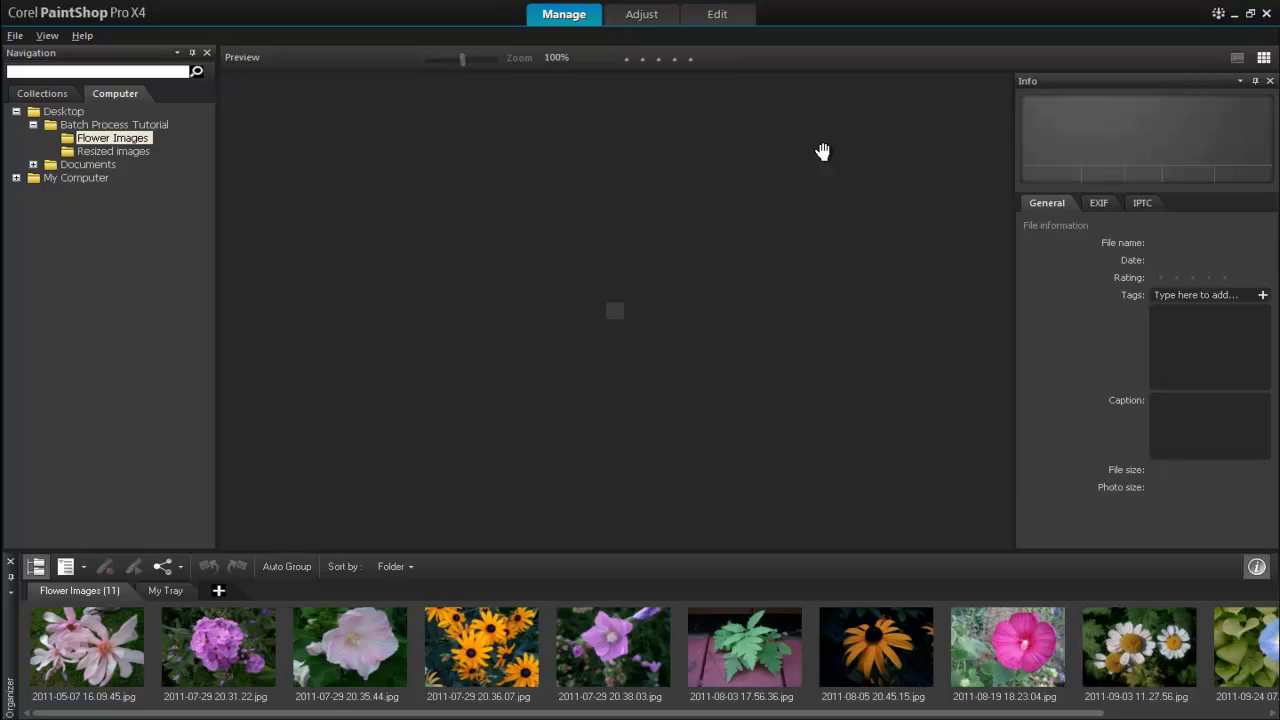
In the Edit workspace, open 2011-05-07 16.09.45 from Batch Process Tutorial > Flower Images.
click(724, 13)
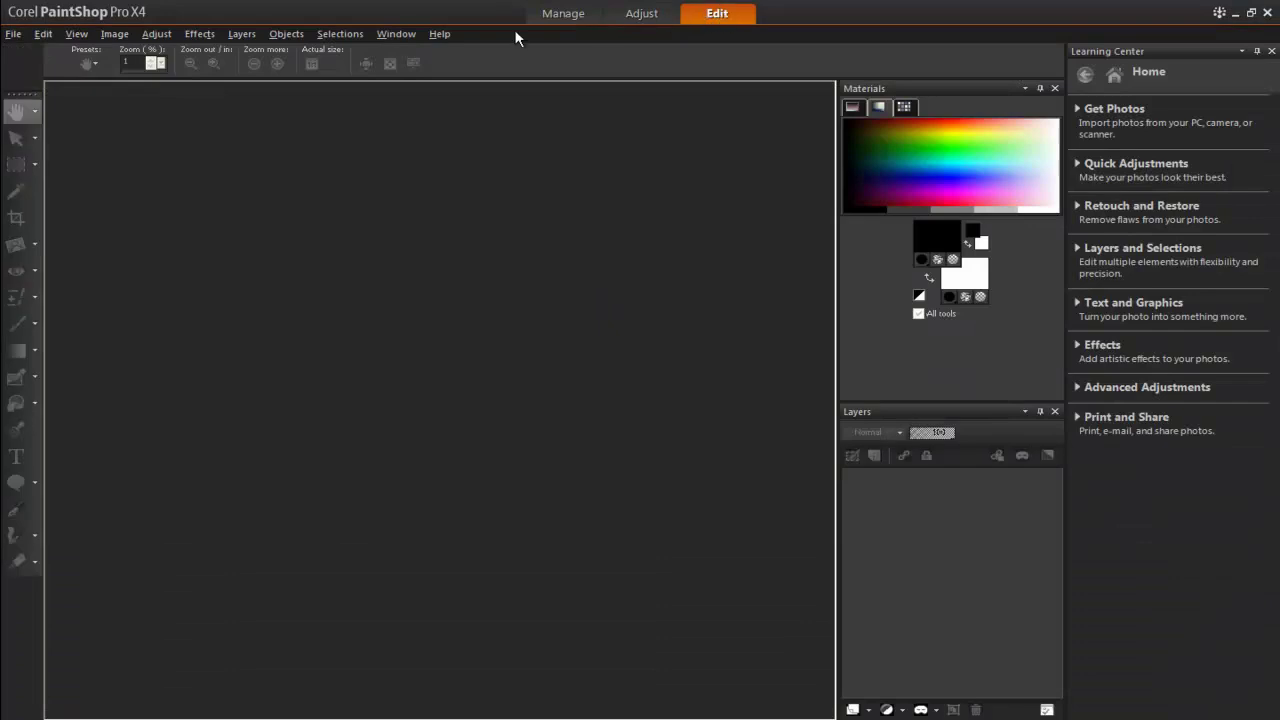
click(18, 40)
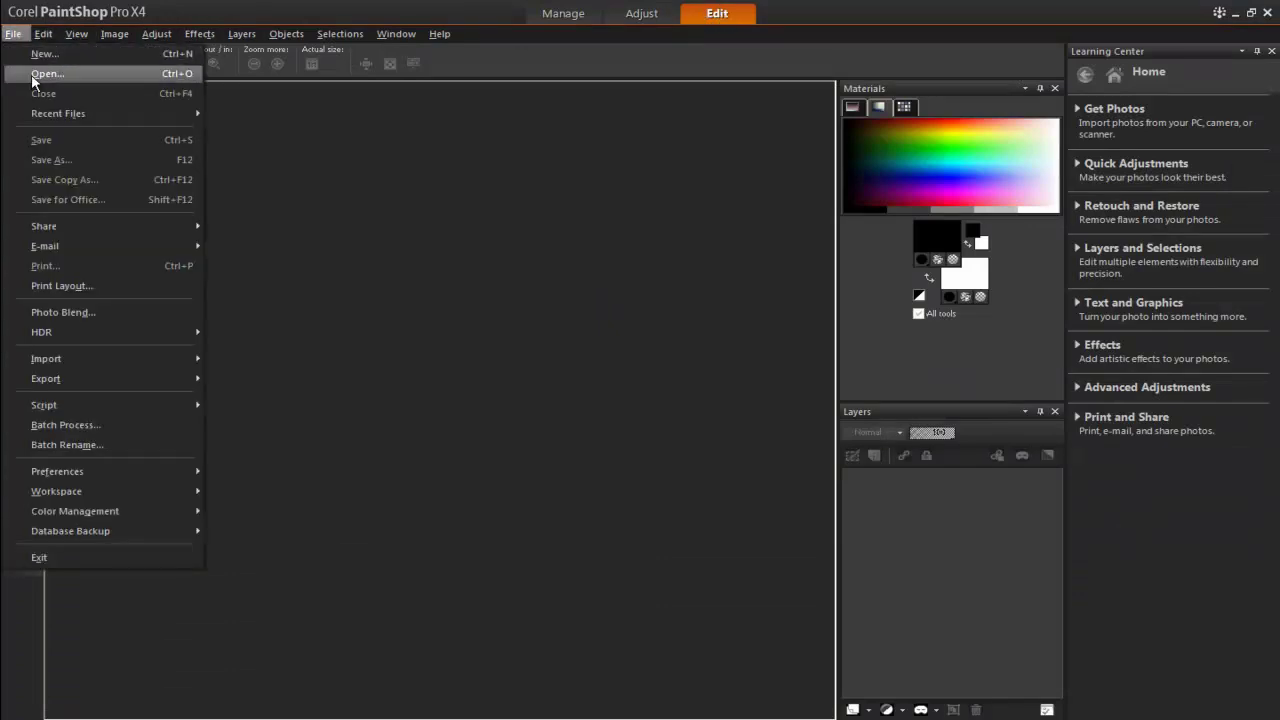
click(34, 80)
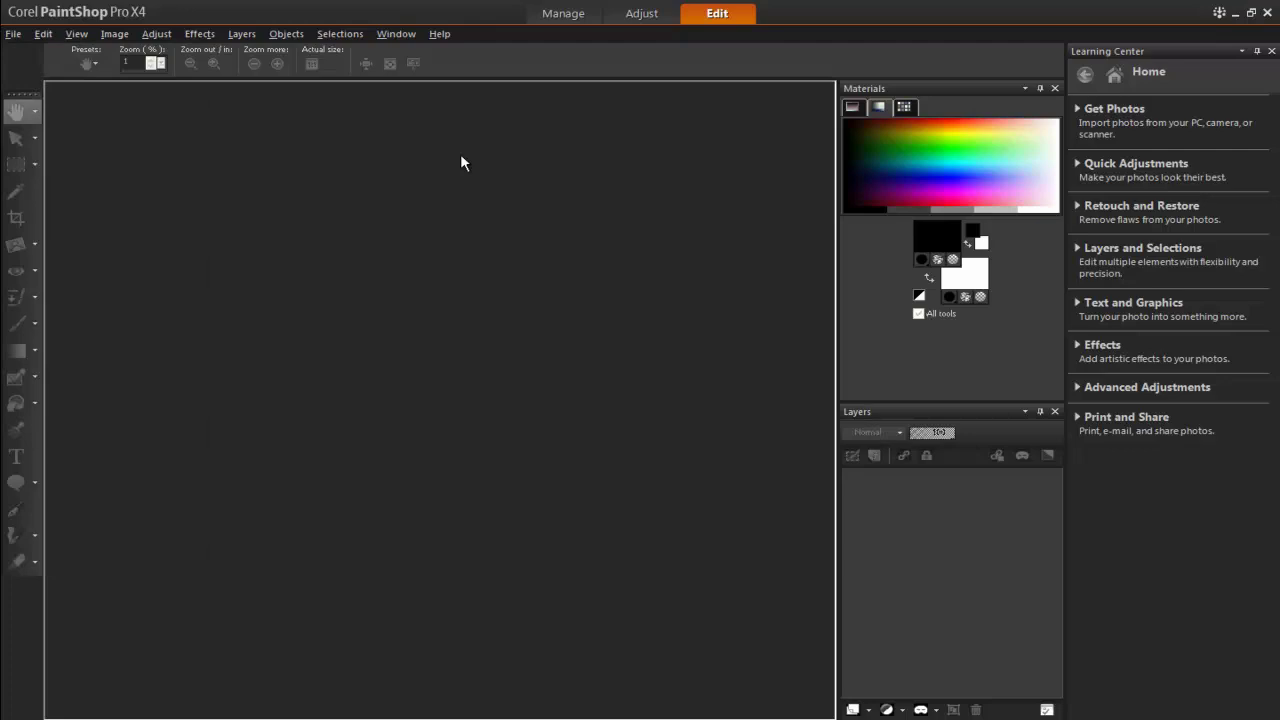
click(541, 203)
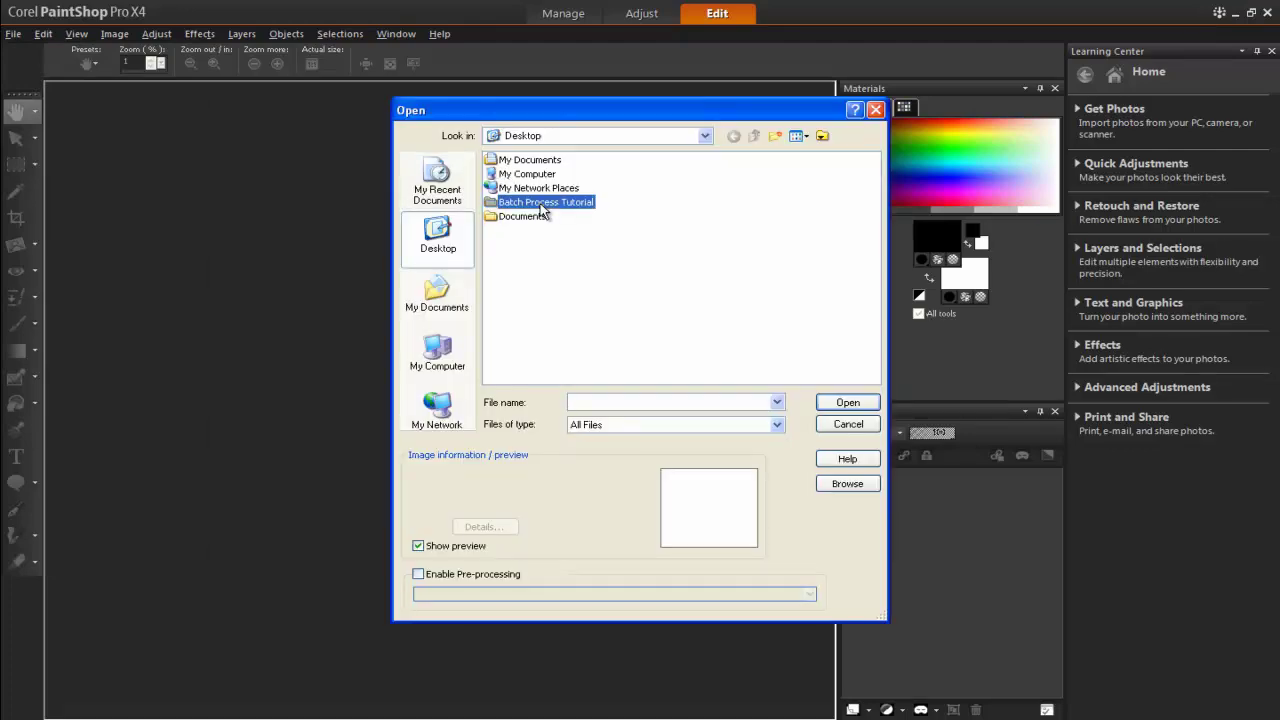
double_click(541, 203)
double_click(522, 162)
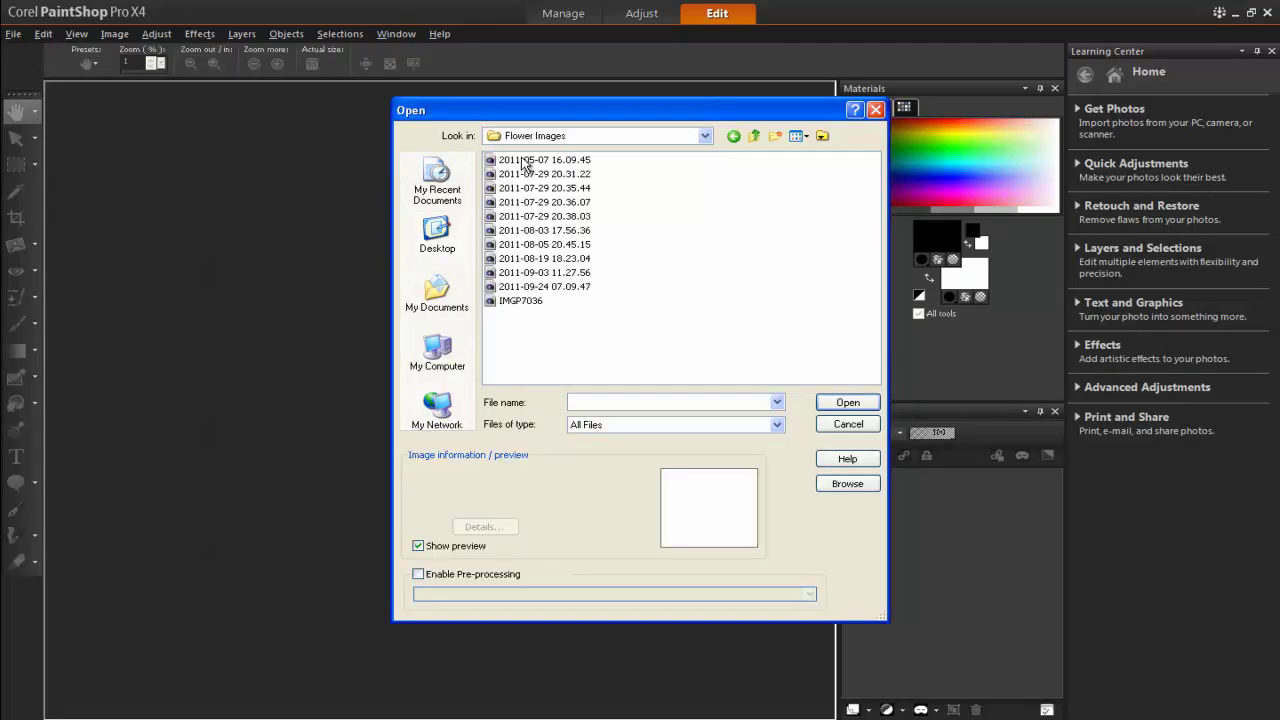
click(524, 163)
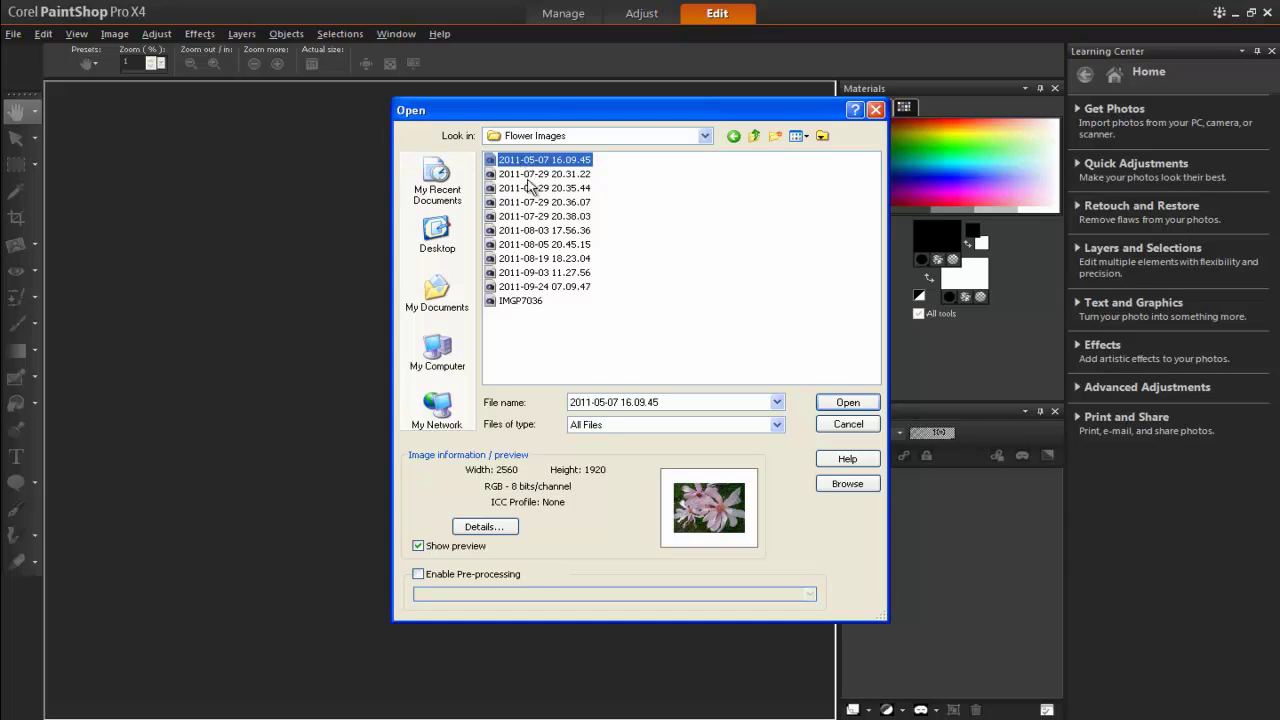
click(864, 406)
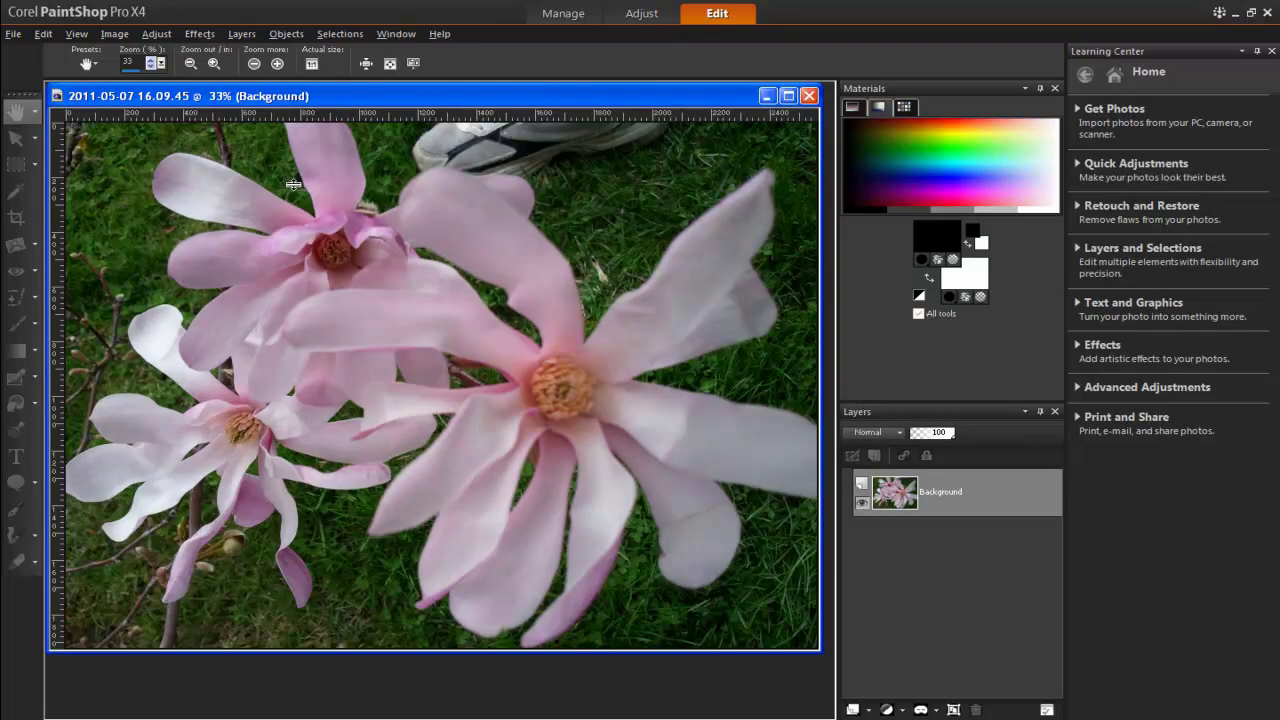
Start script recording, then resize the photo to 50 percent using Percent units.
click(14, 36)
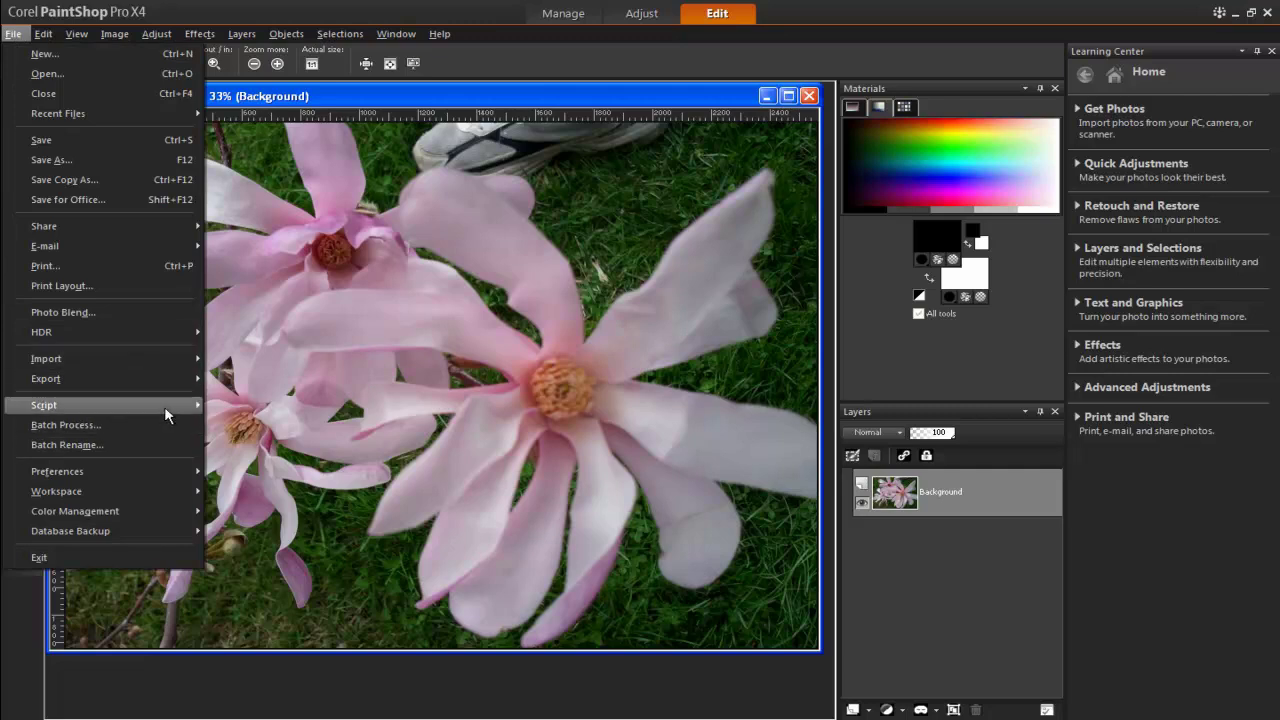
mouse_move(44, 405)
click(344, 487)
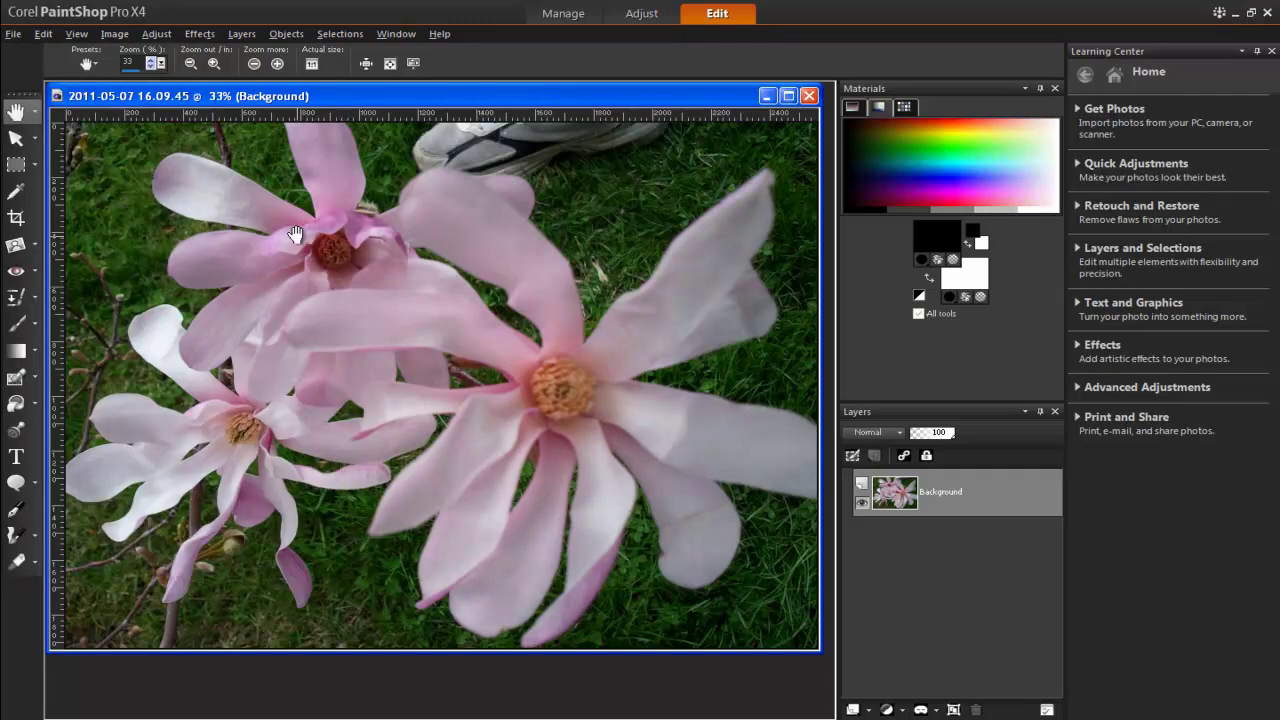
click(109, 36)
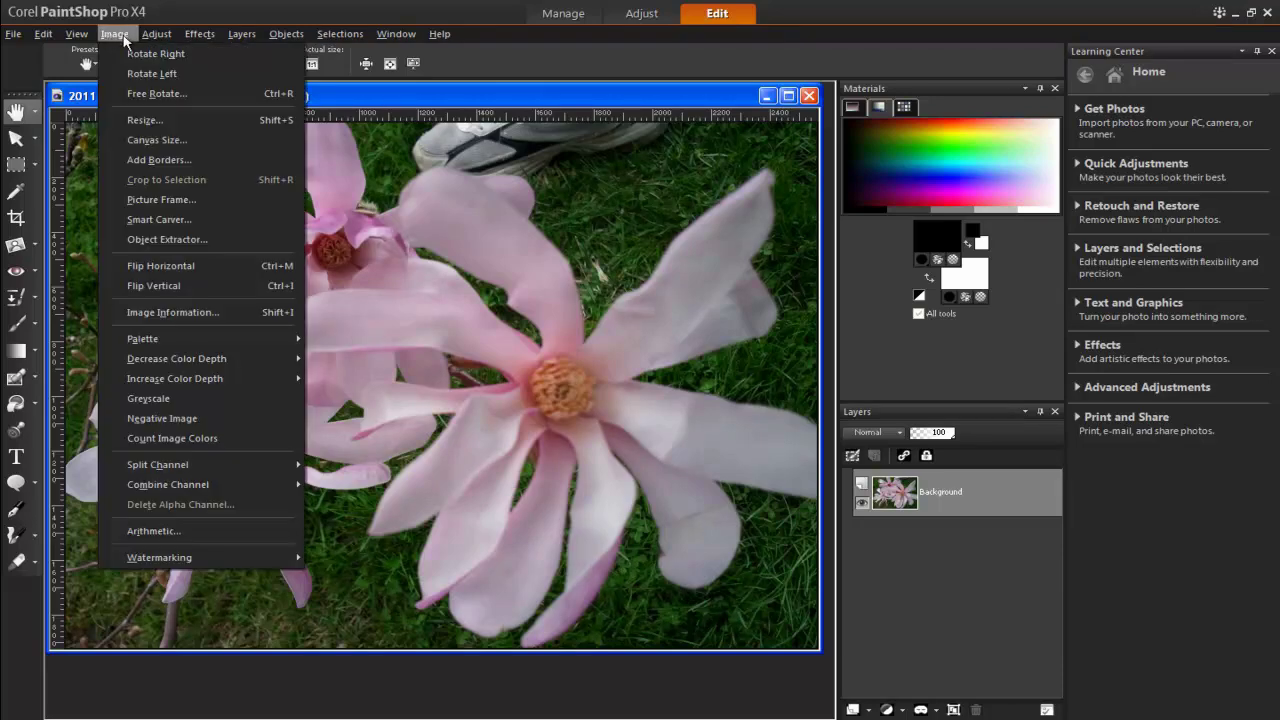
click(143, 120)
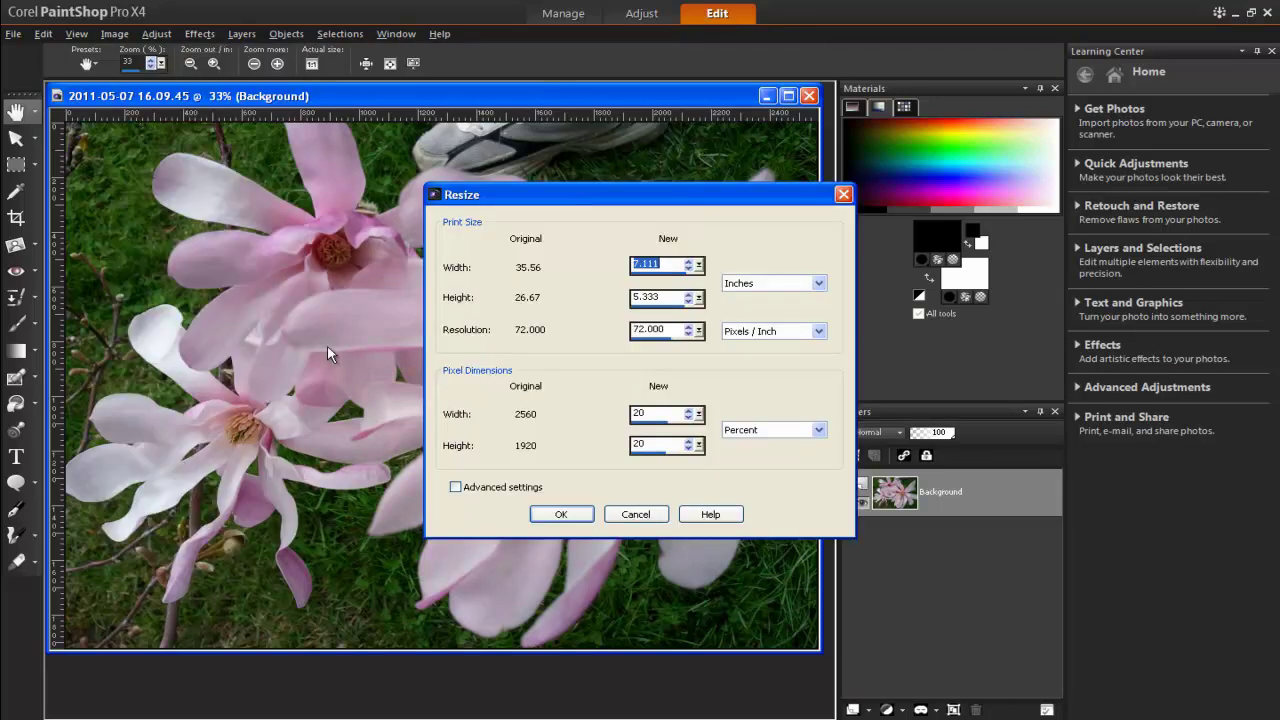
click(778, 430)
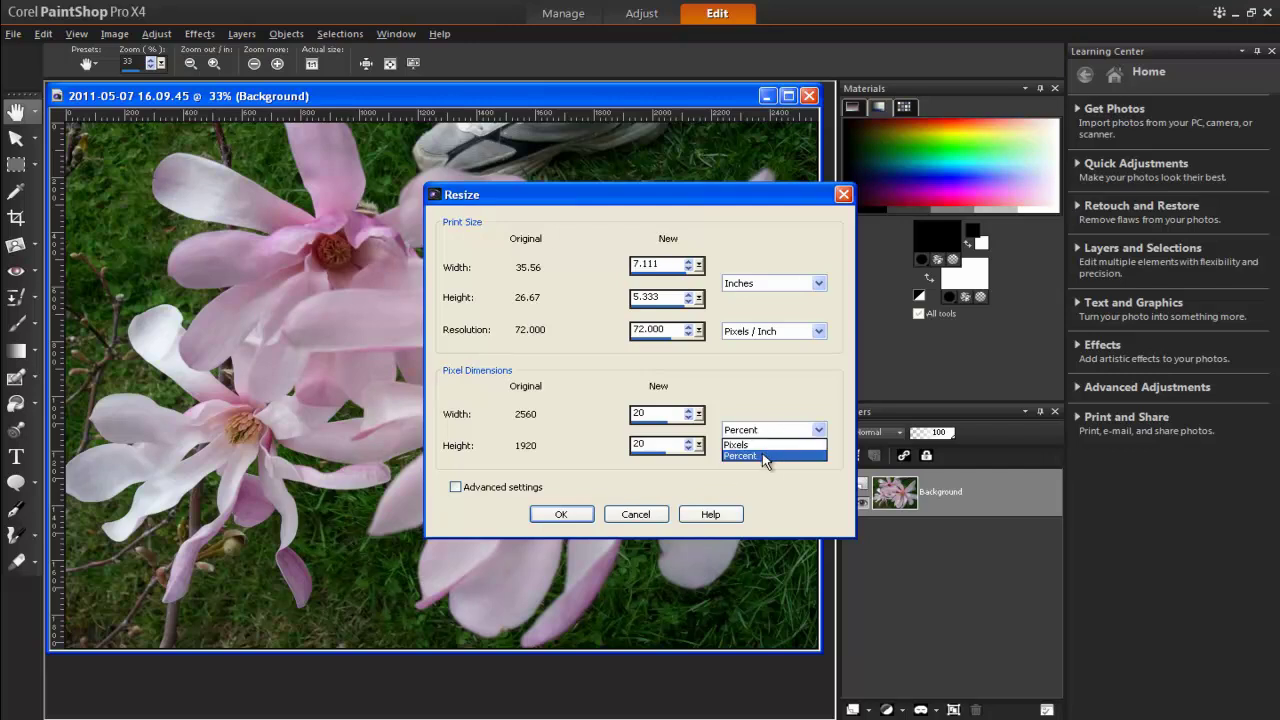
click(762, 455)
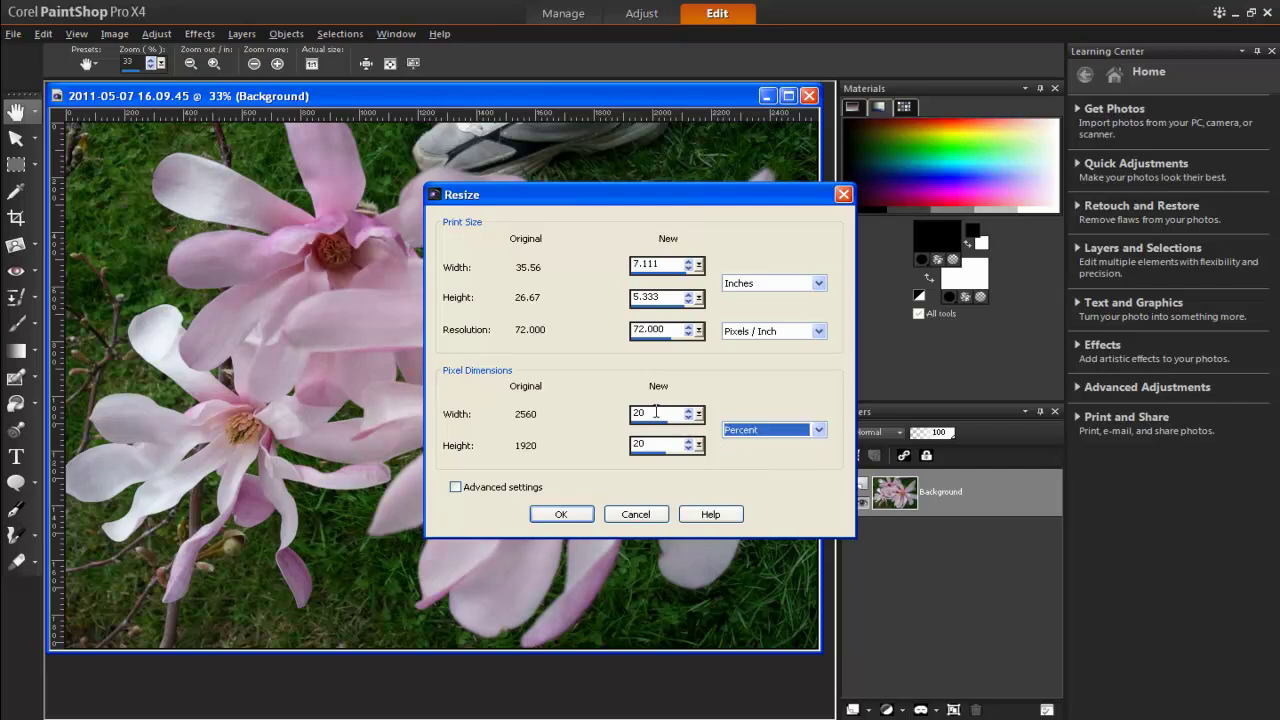
drag(646, 412, 604, 408)
text(50)
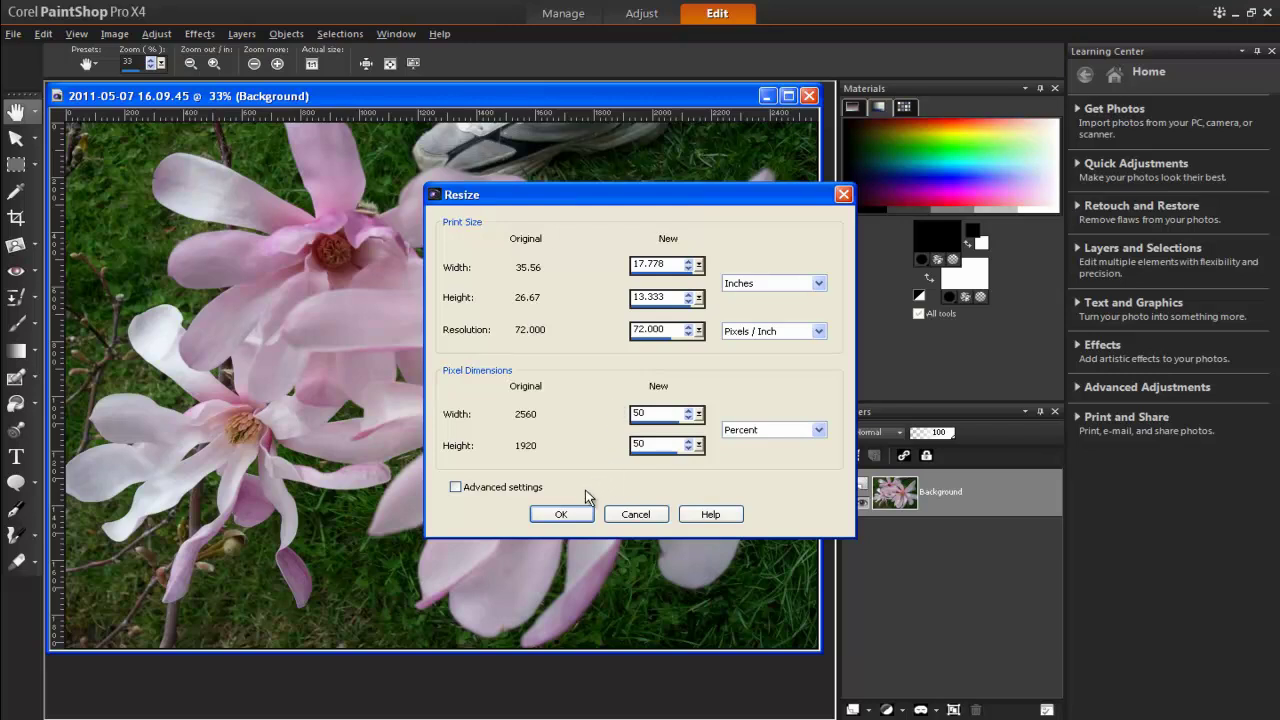
click(563, 512)
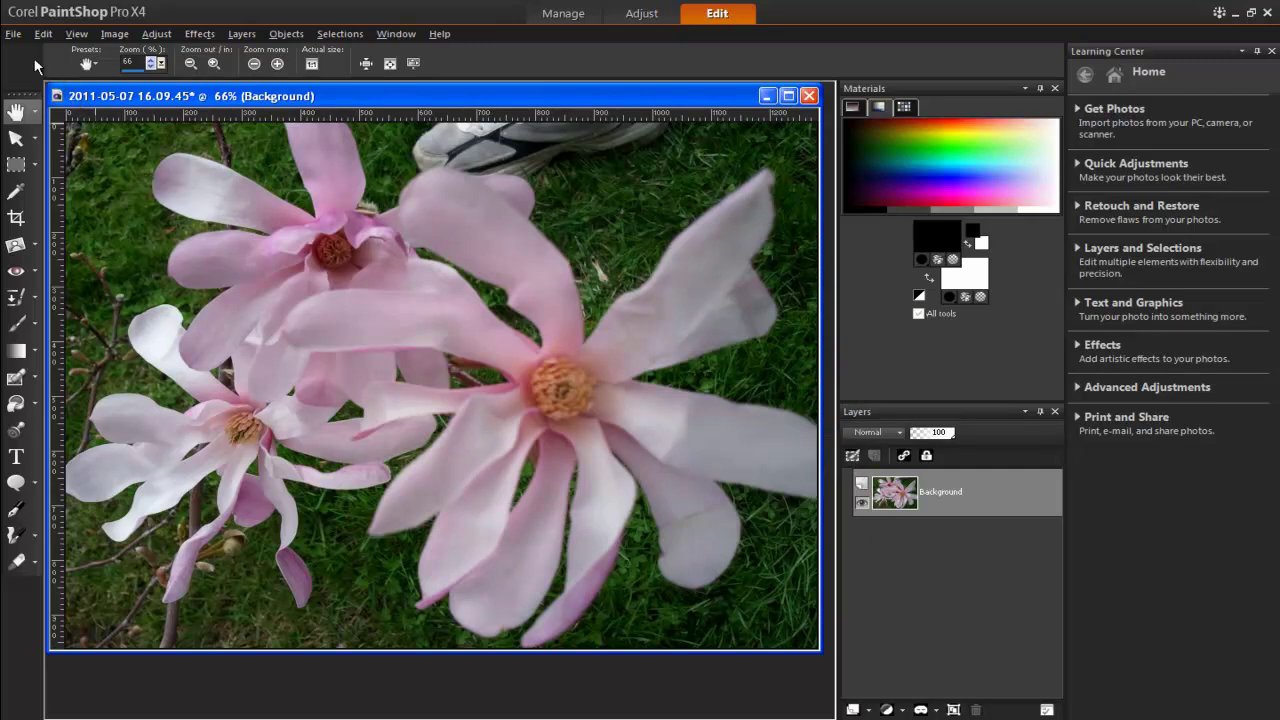
Save the recorded script as Resize50percent and close the magnolia photo without saving.
click(13, 33)
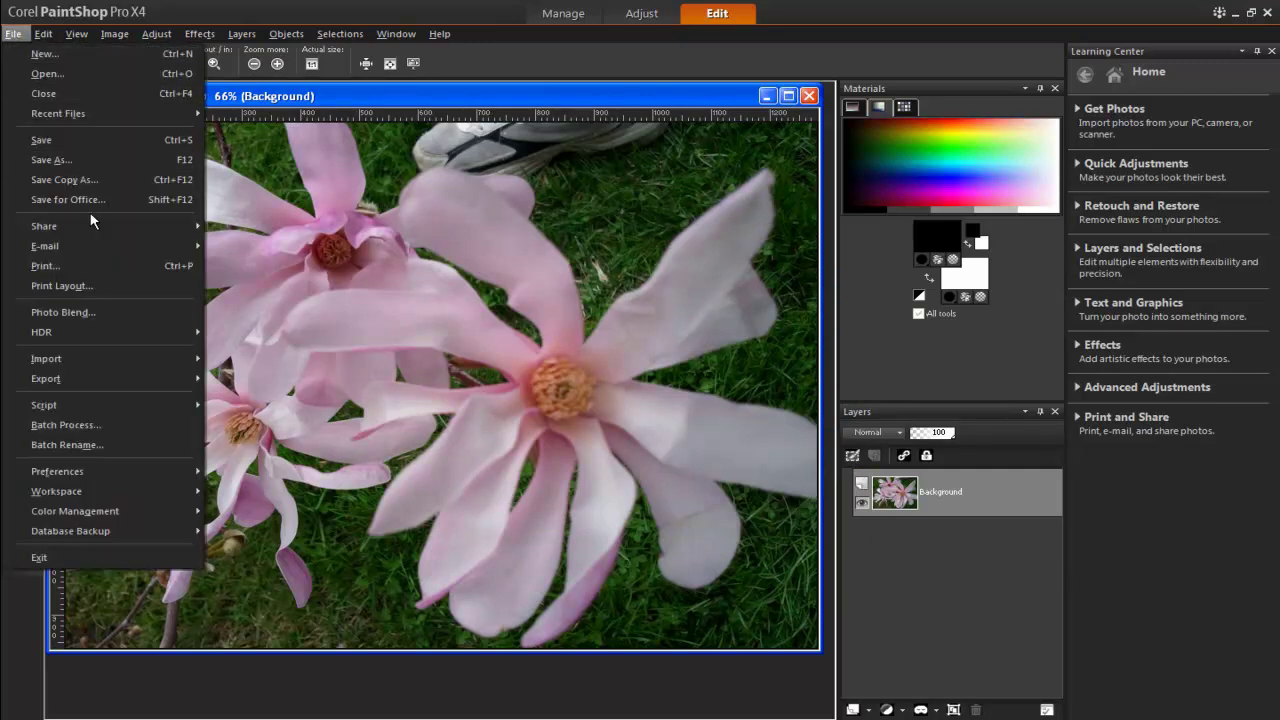
mouse_move(44, 405)
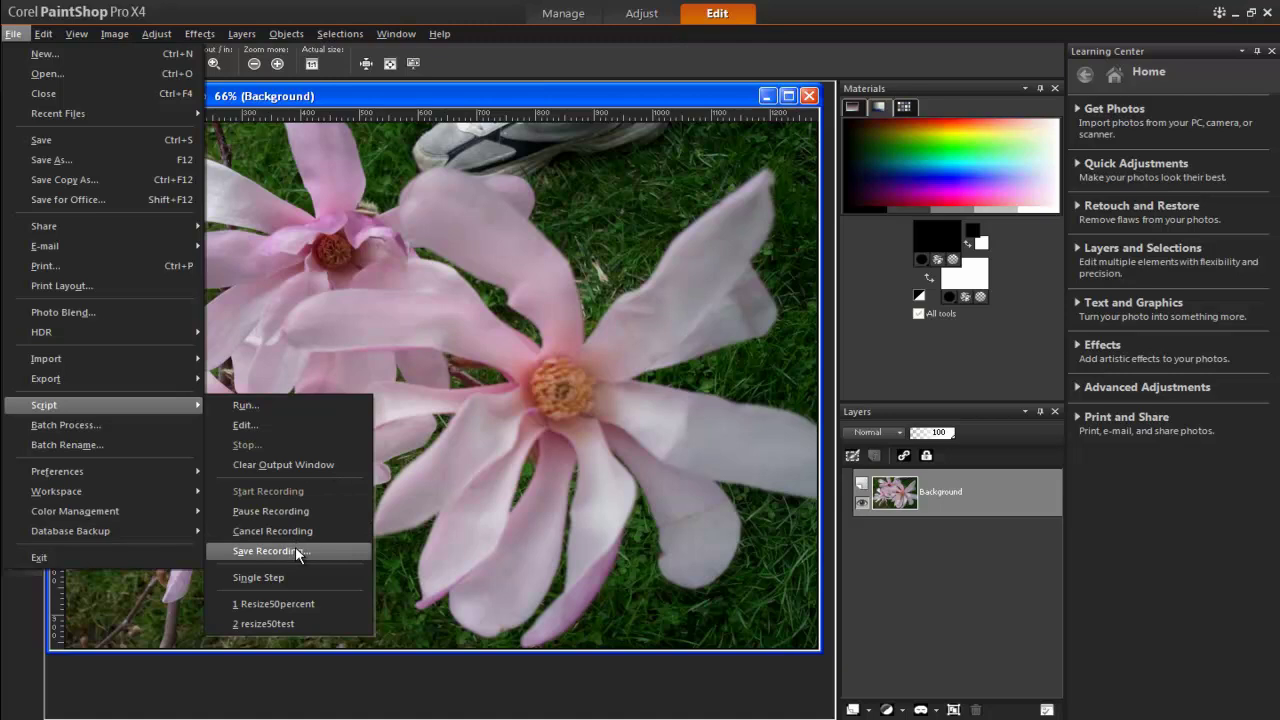
click(297, 551)
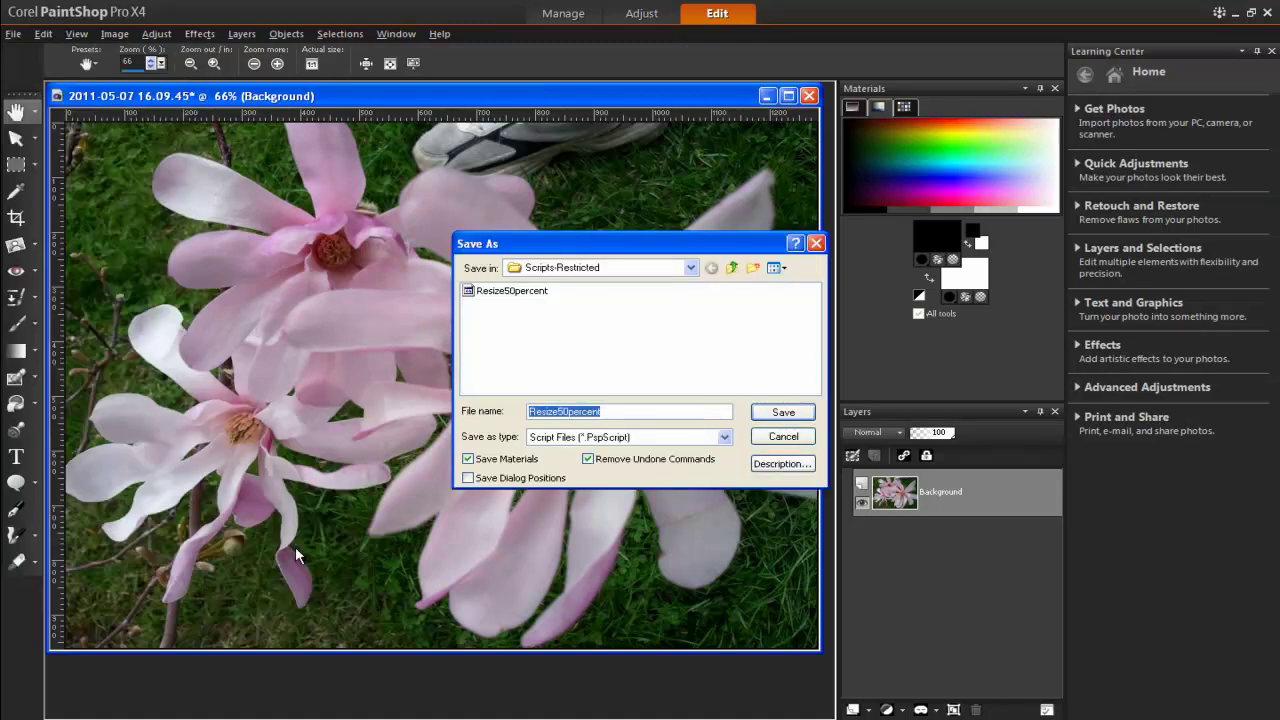
click(557, 411)
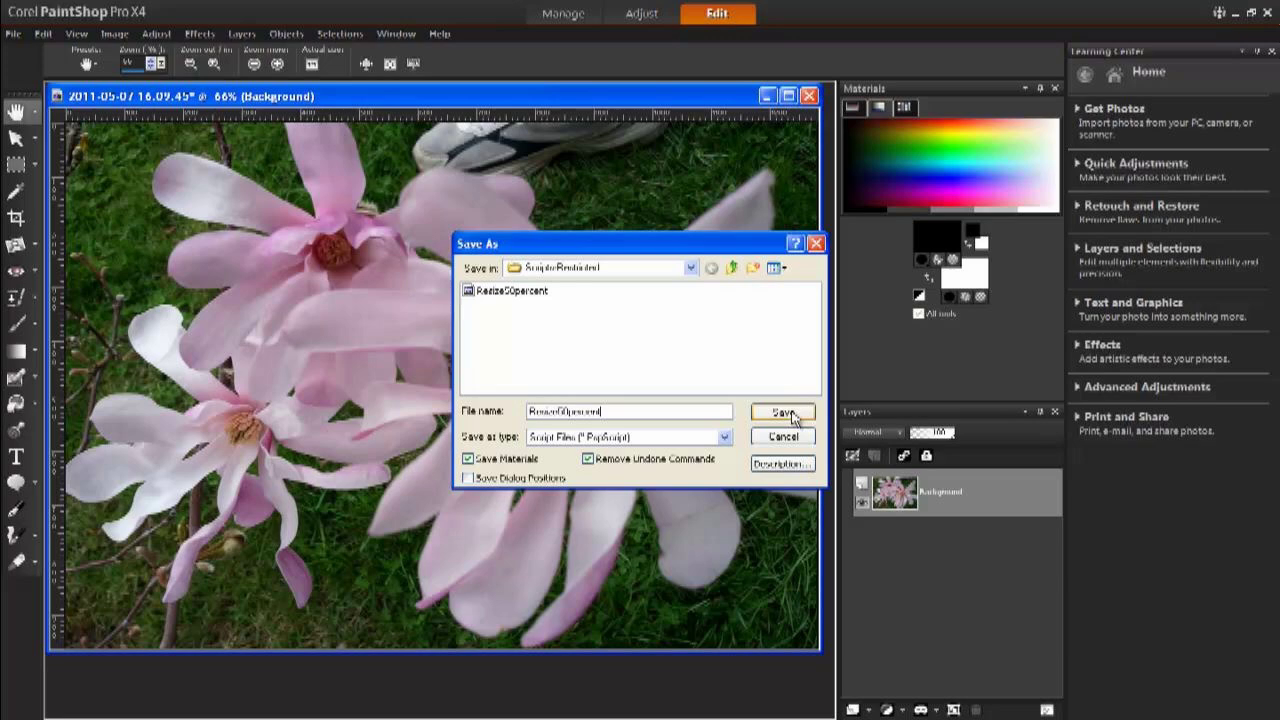
click(785, 413)
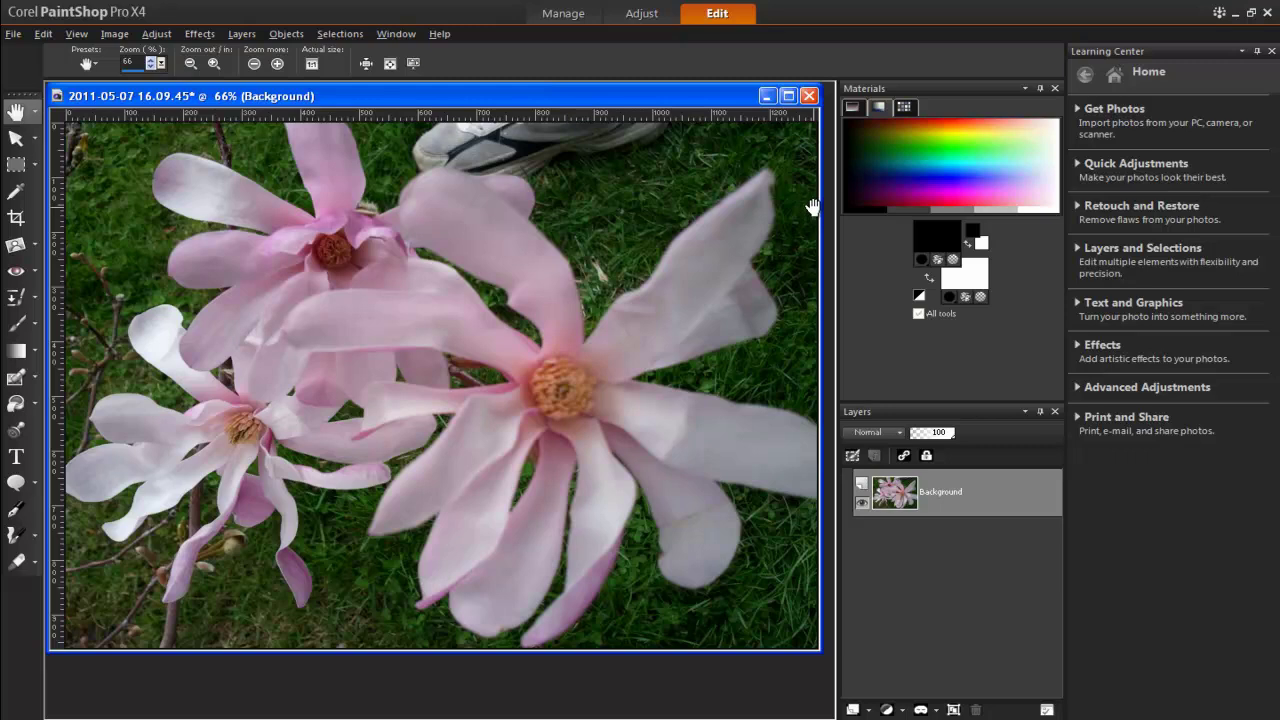
click(810, 96)
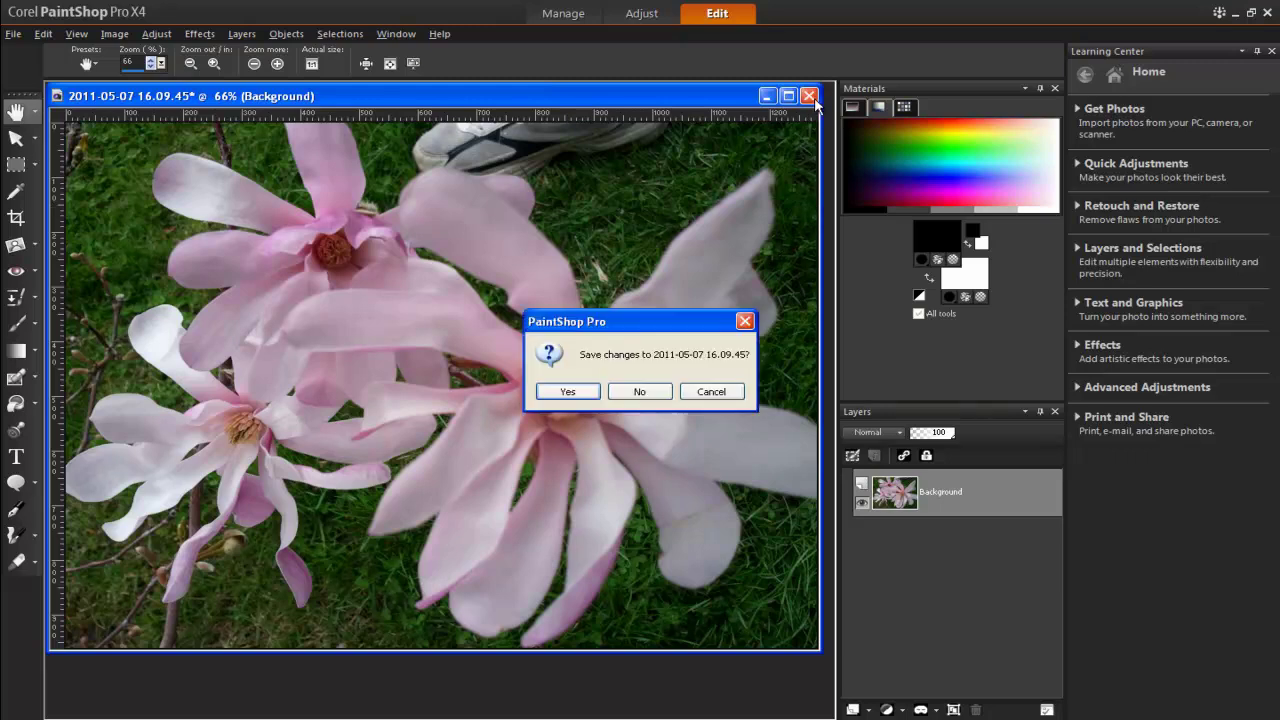
click(640, 391)
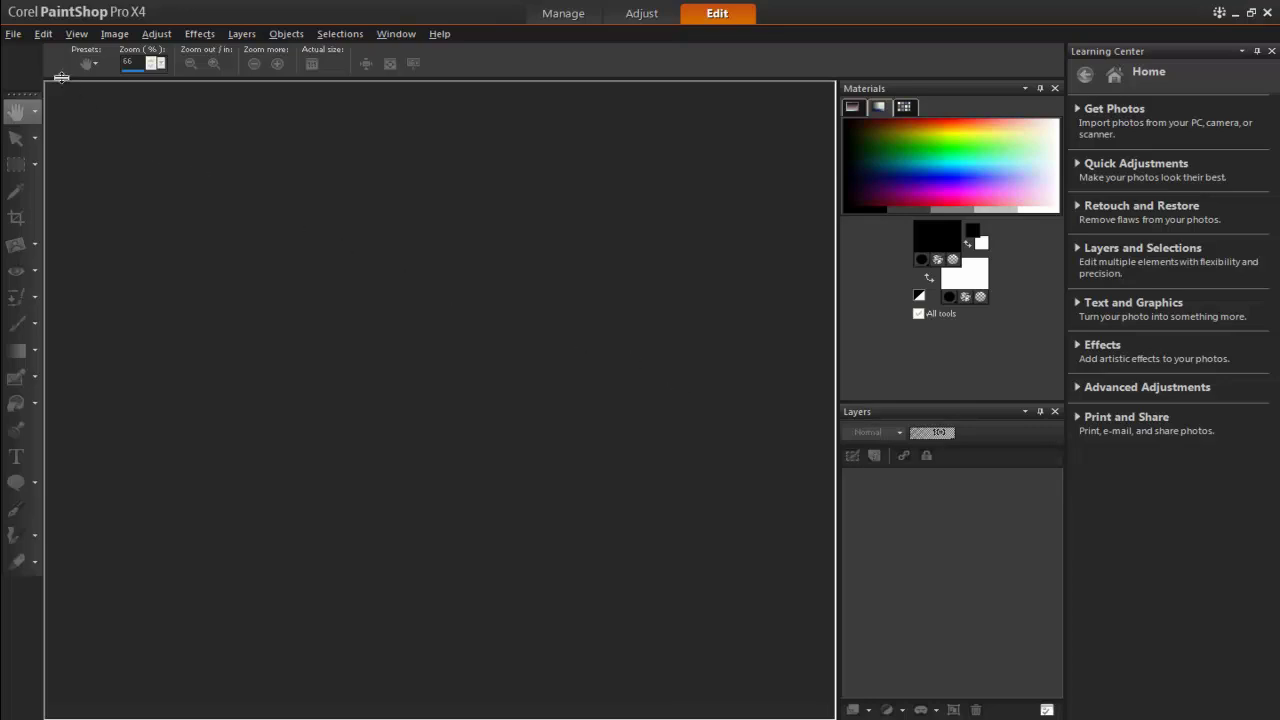
Set up a Batch Process job with the Resize50percent script and browse for input files.
click(13, 34)
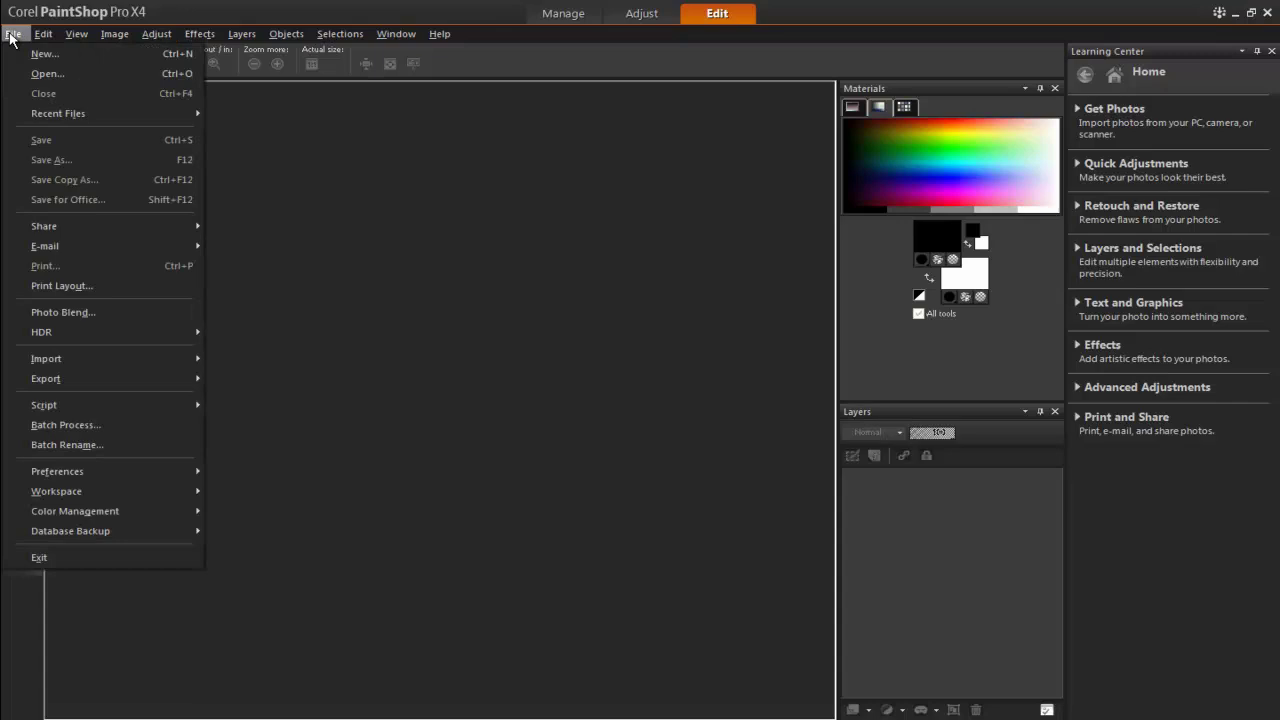
click(152, 436)
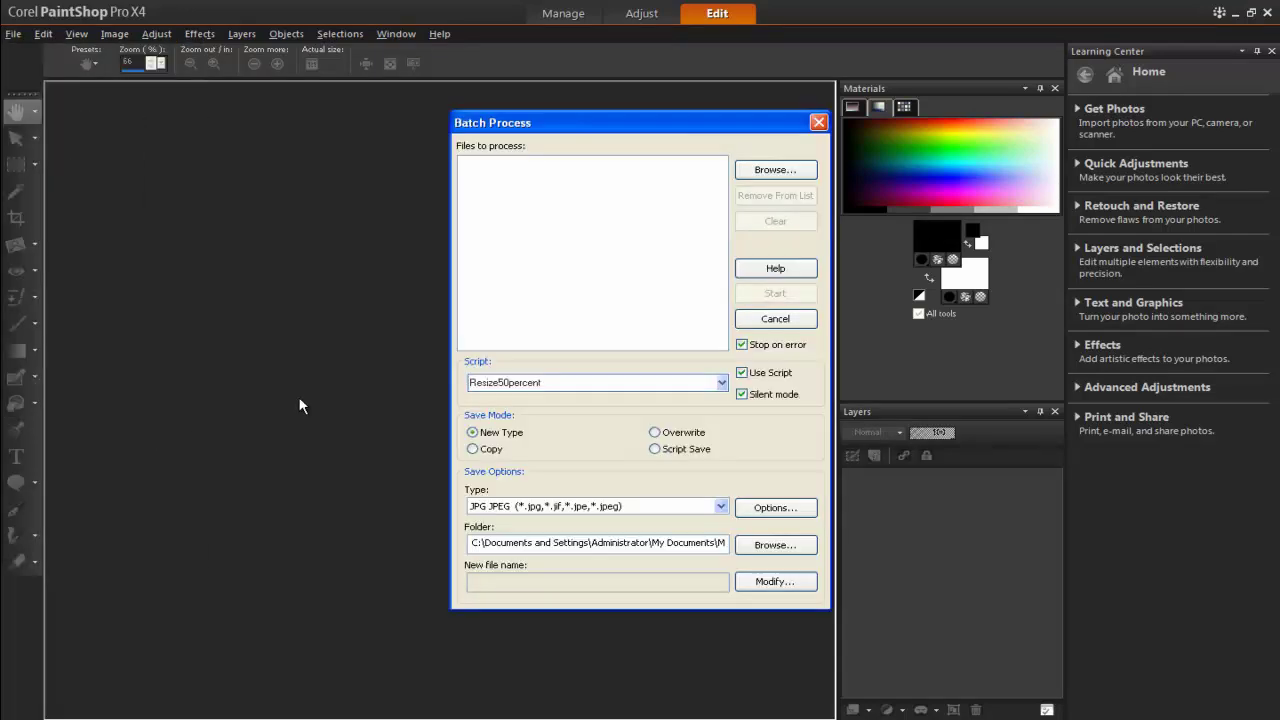
click(721, 383)
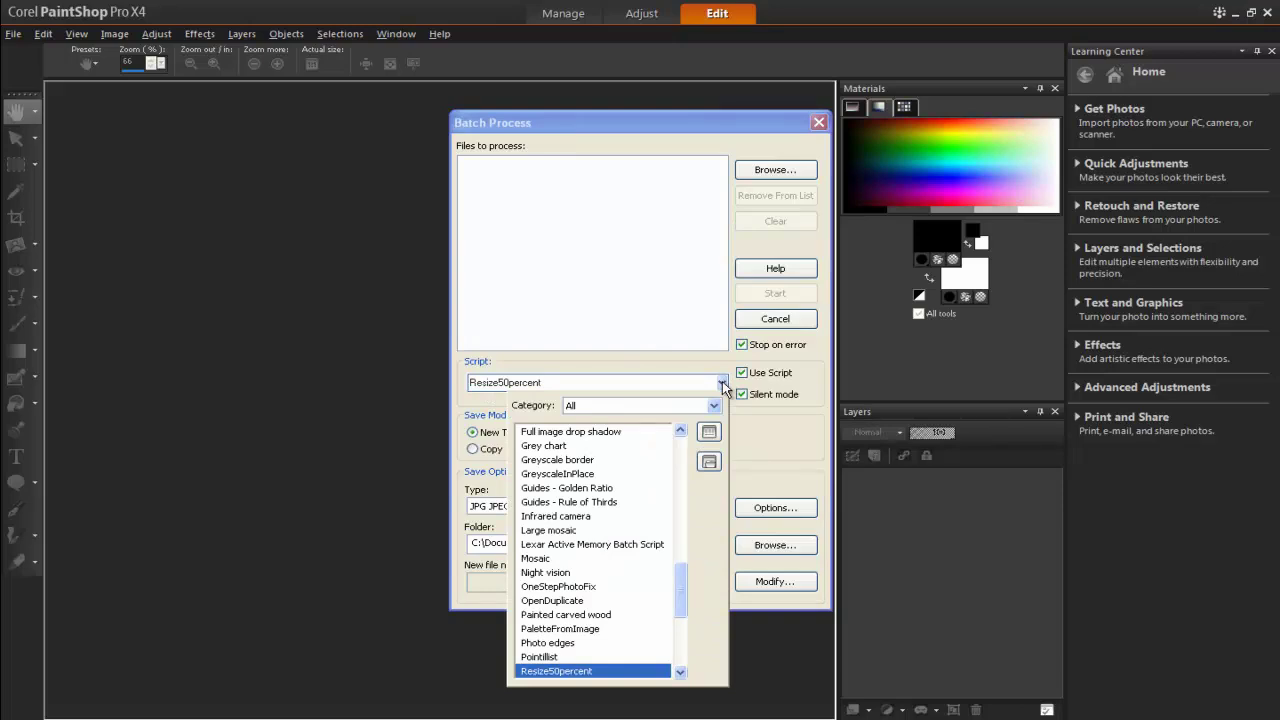
click(721, 383)
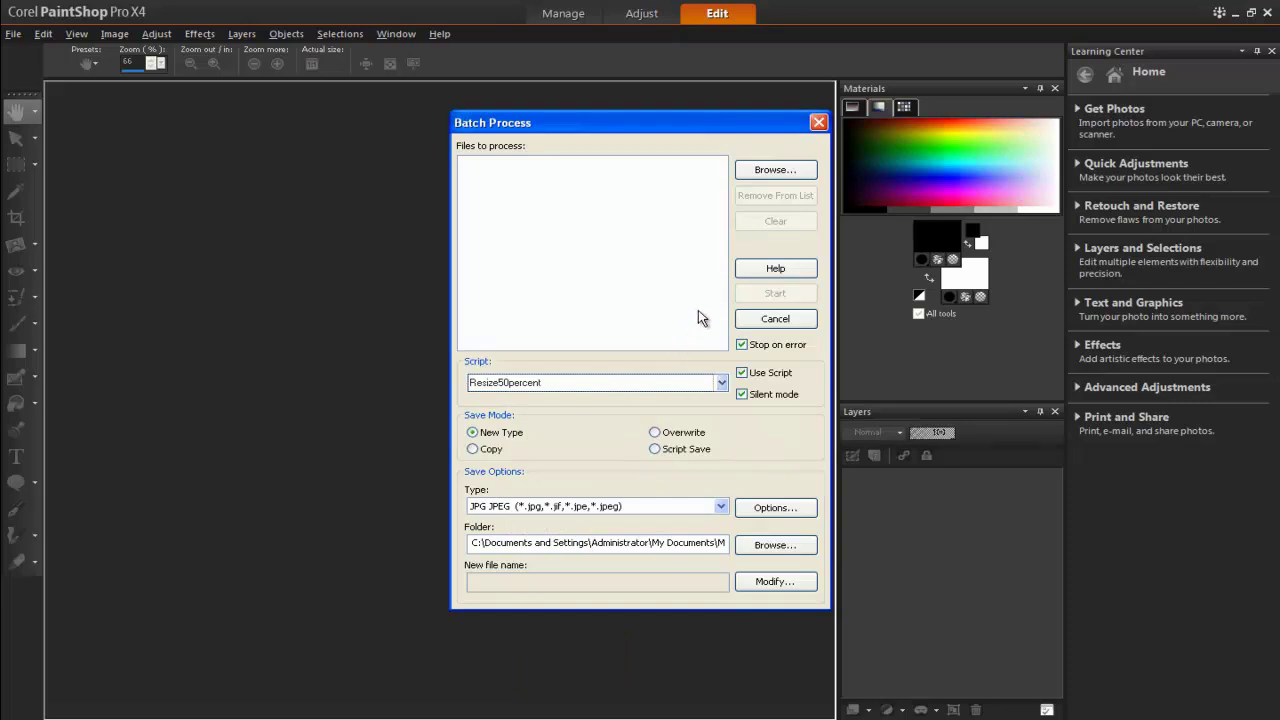
click(765, 170)
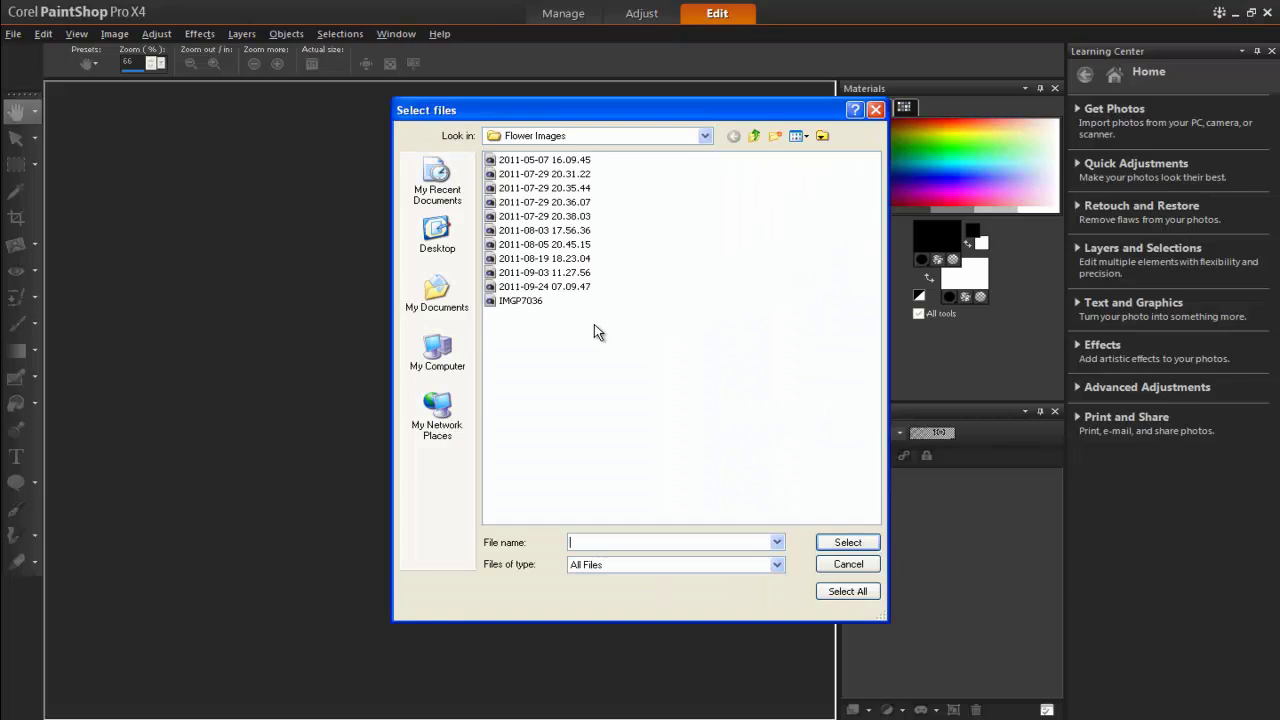
Add all eleven flower images to the batch list and keep JPEG as output type.
drag(594, 324, 514, 156)
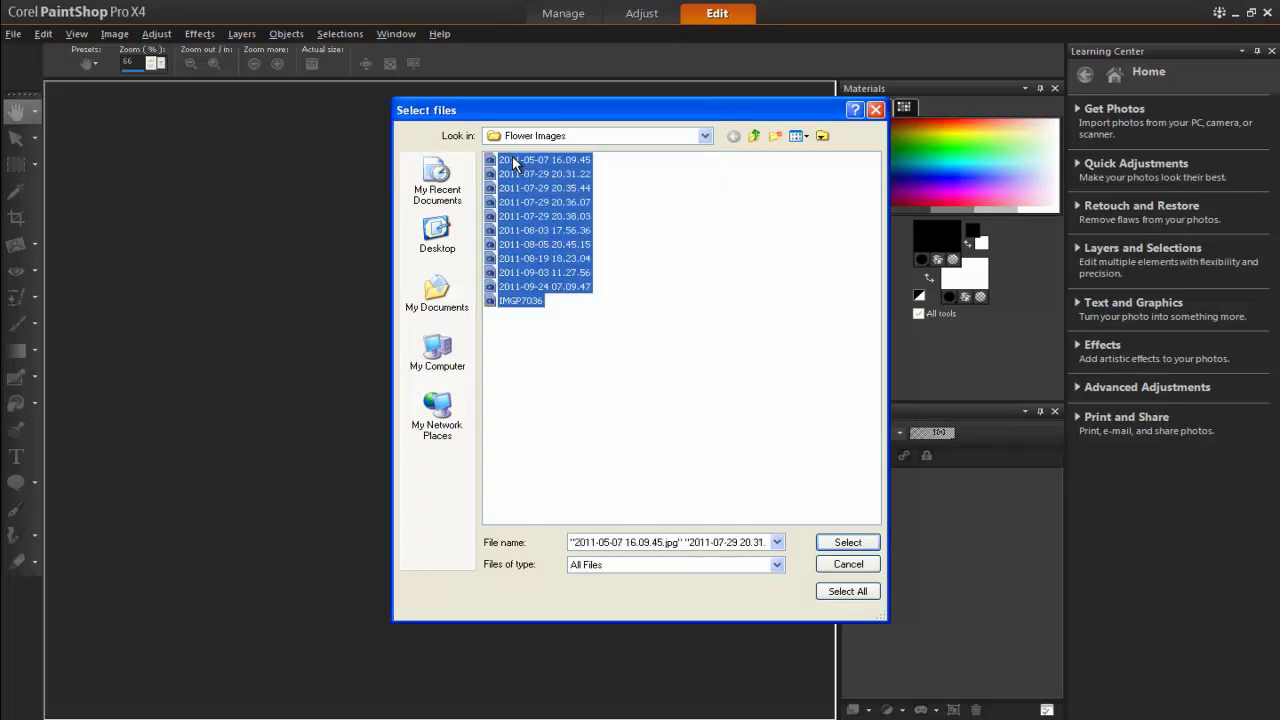
click(845, 542)
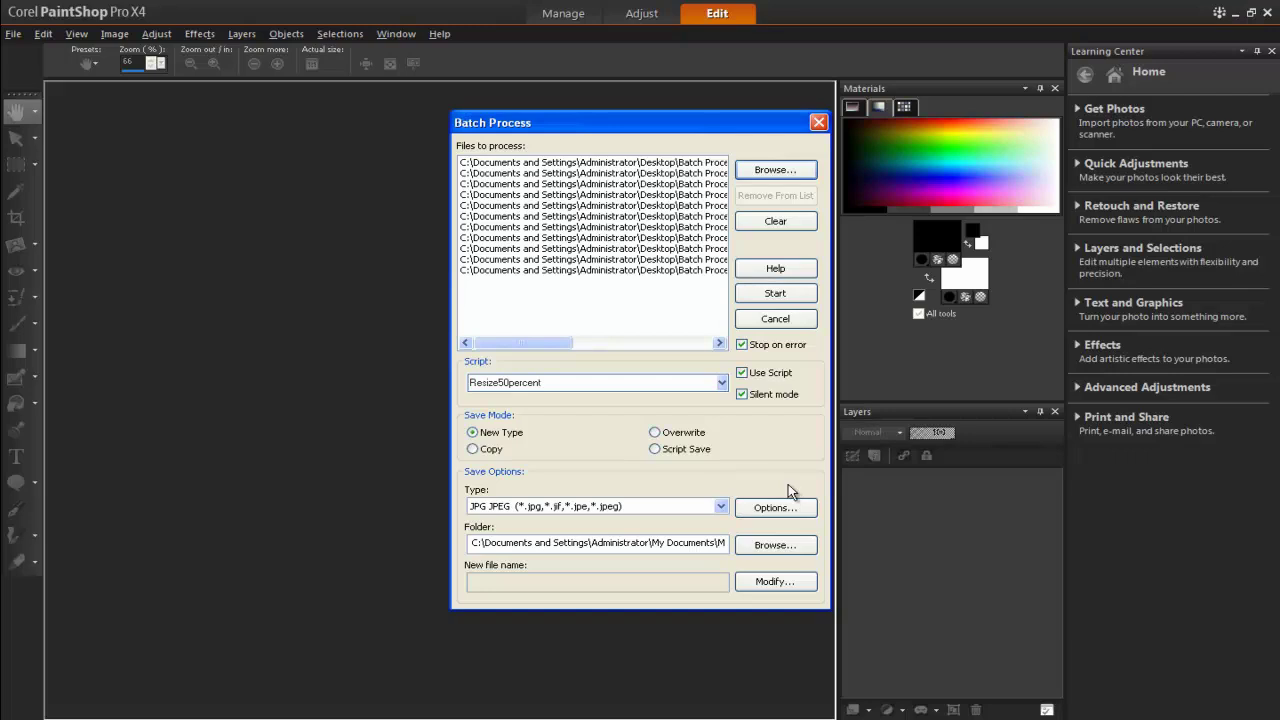
click(721, 507)
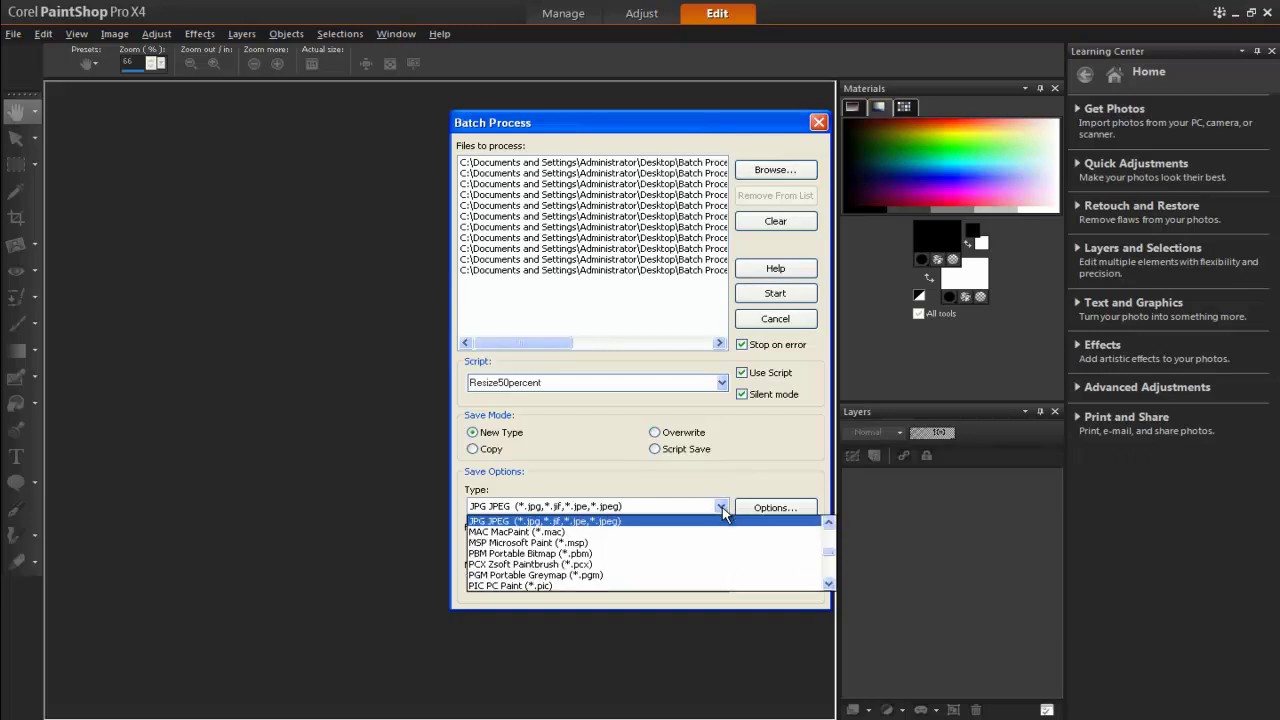
click(721, 507)
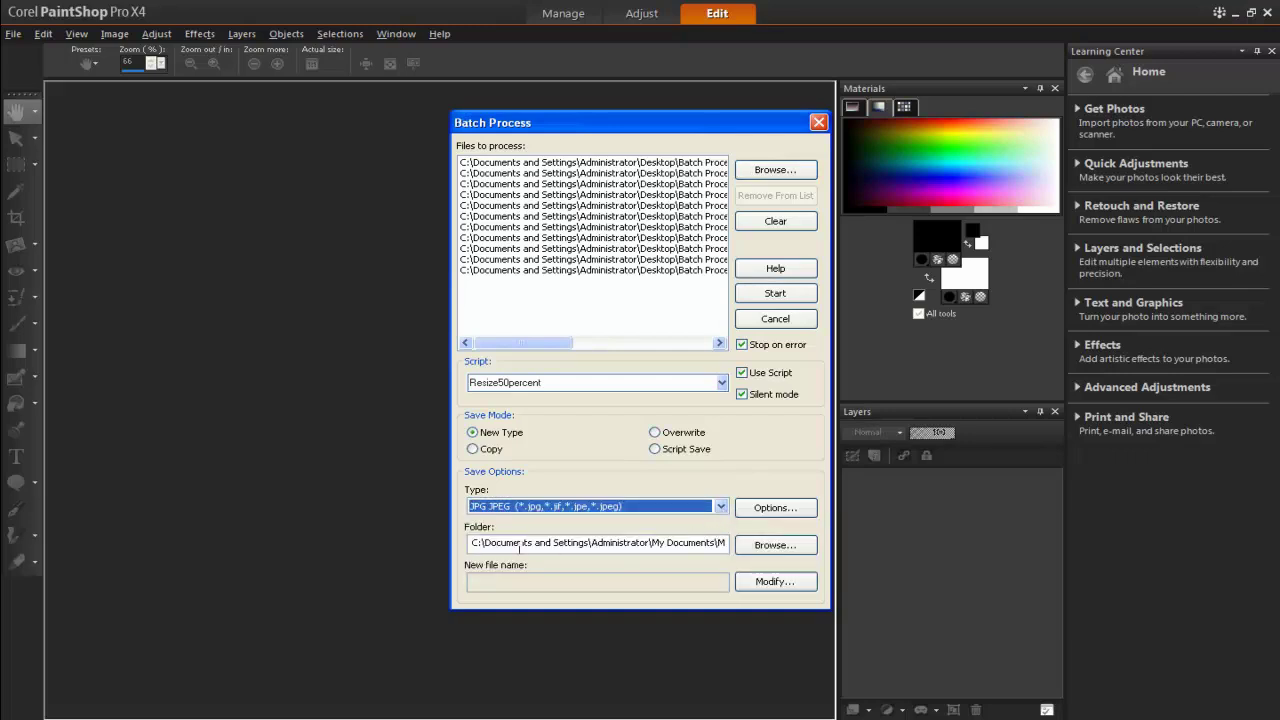
click(768, 546)
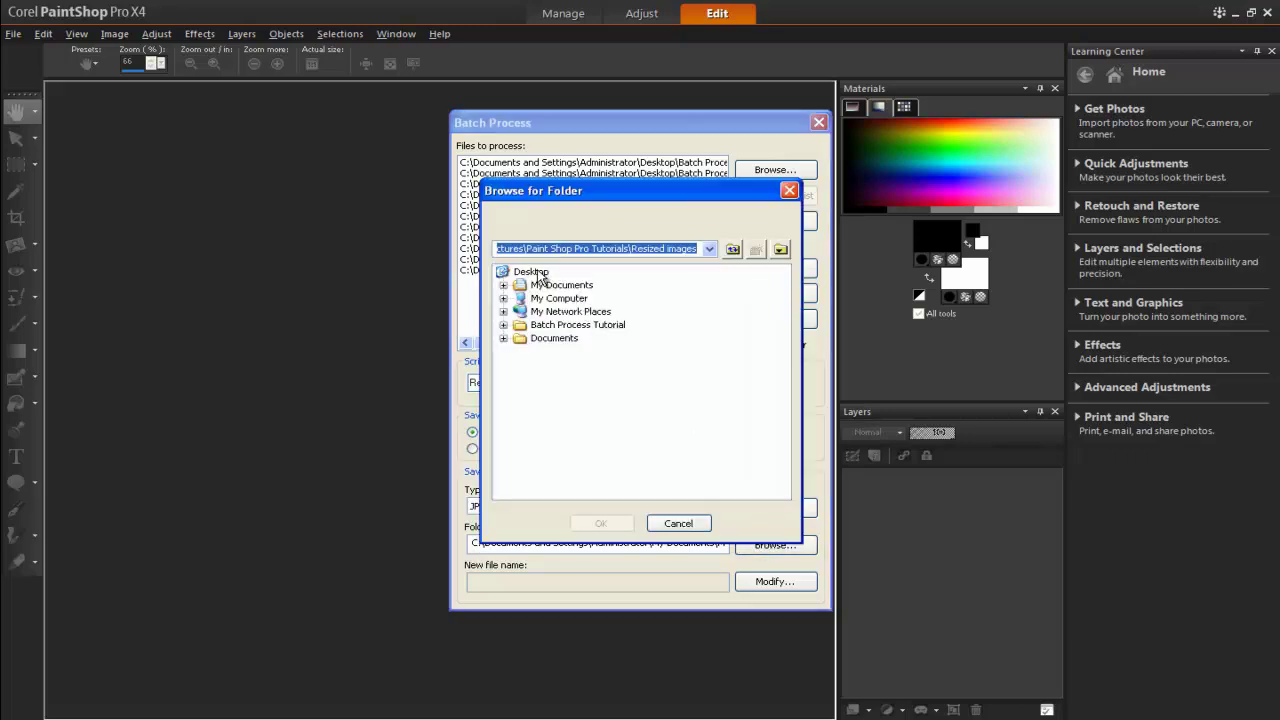
Choose Batch Process Tutorial > Resized images as the batch output folder.
click(503, 325)
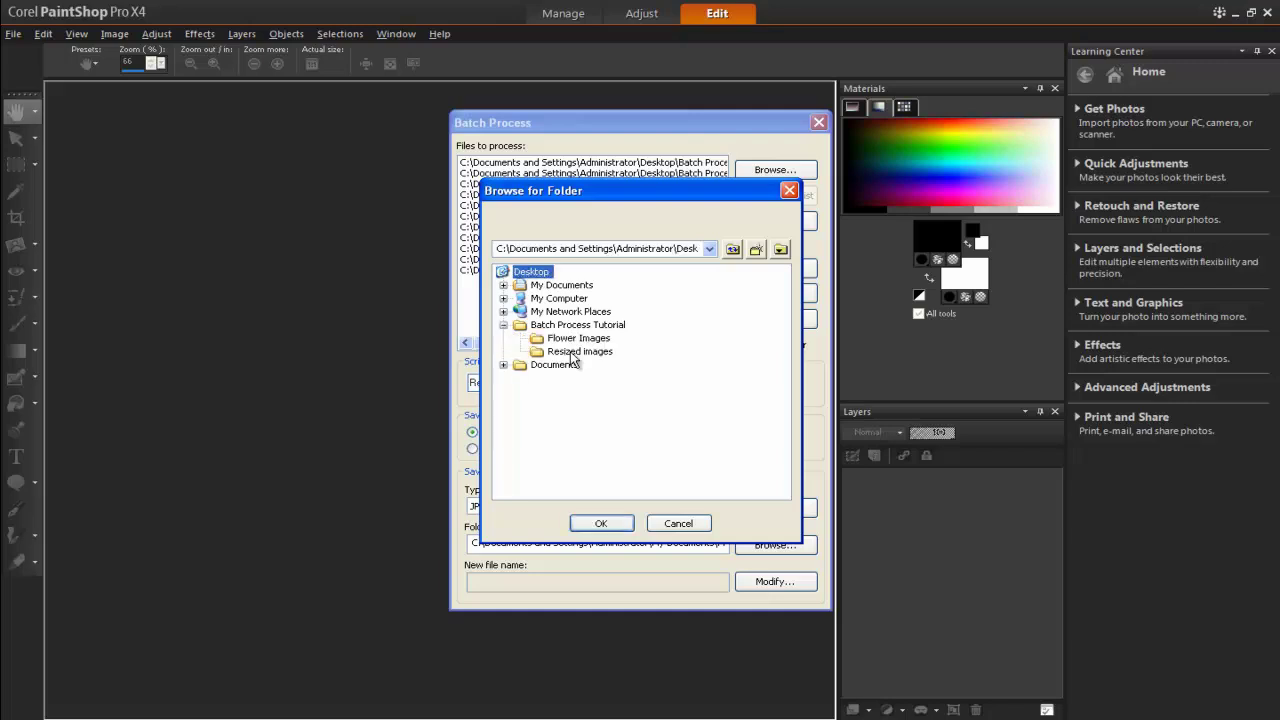
click(573, 355)
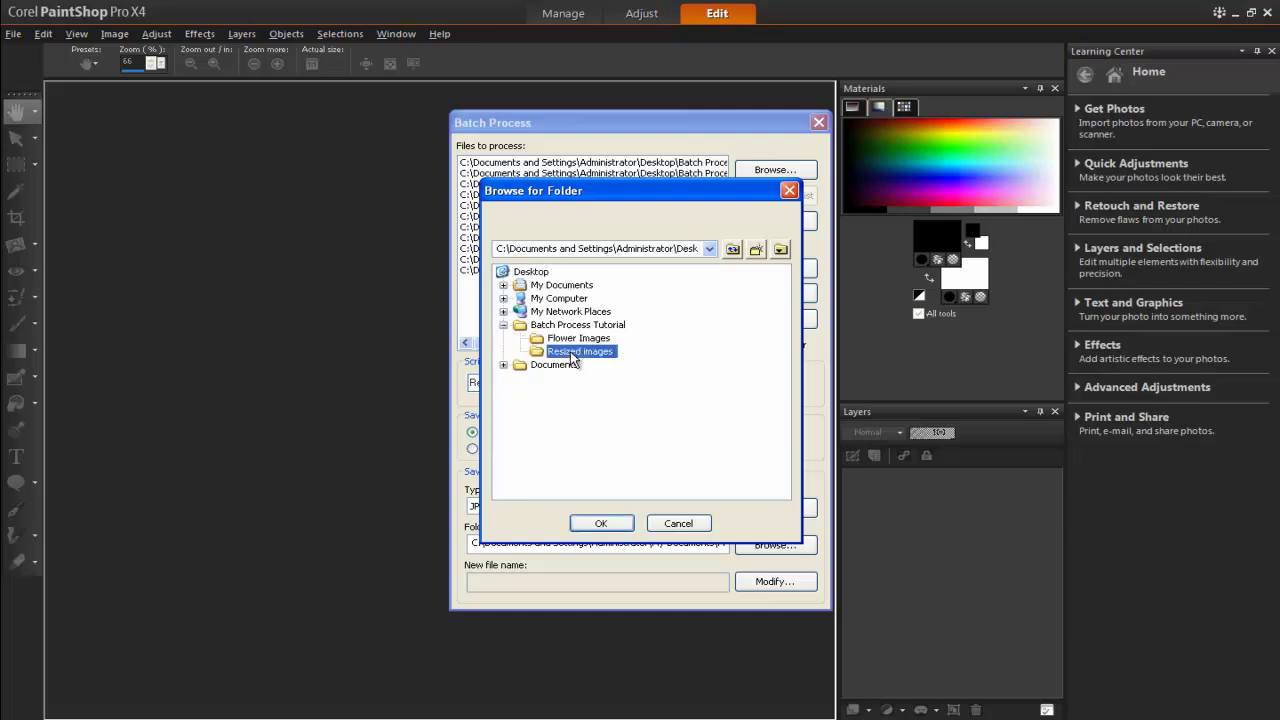
click(608, 521)
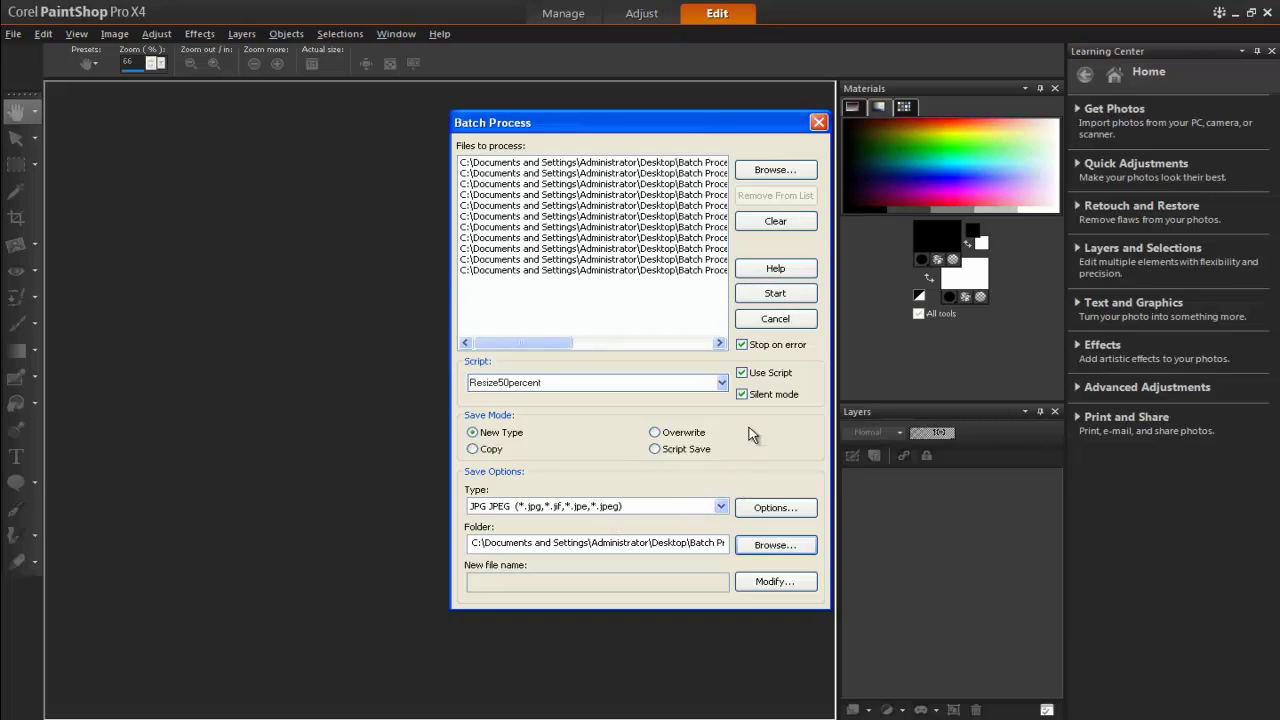
Start the batch, let it process 11 of 11 images, and dismiss the progress report.
click(775, 295)
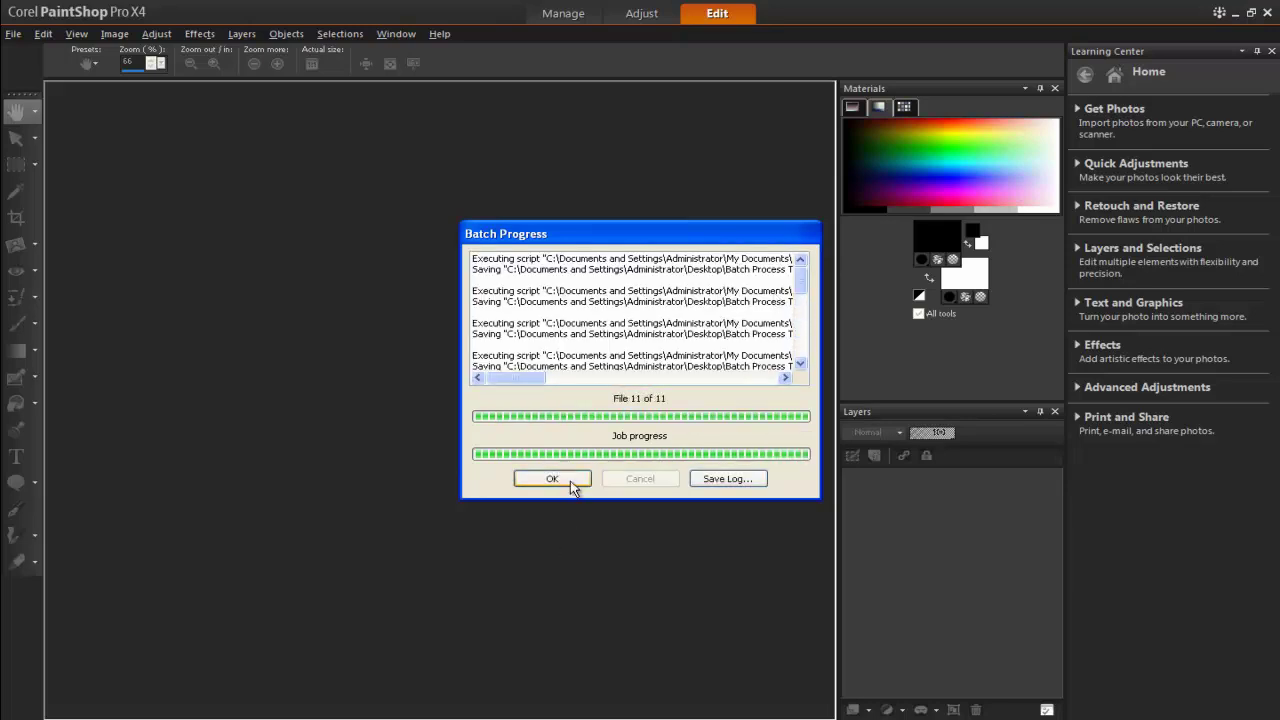
click(570, 482)
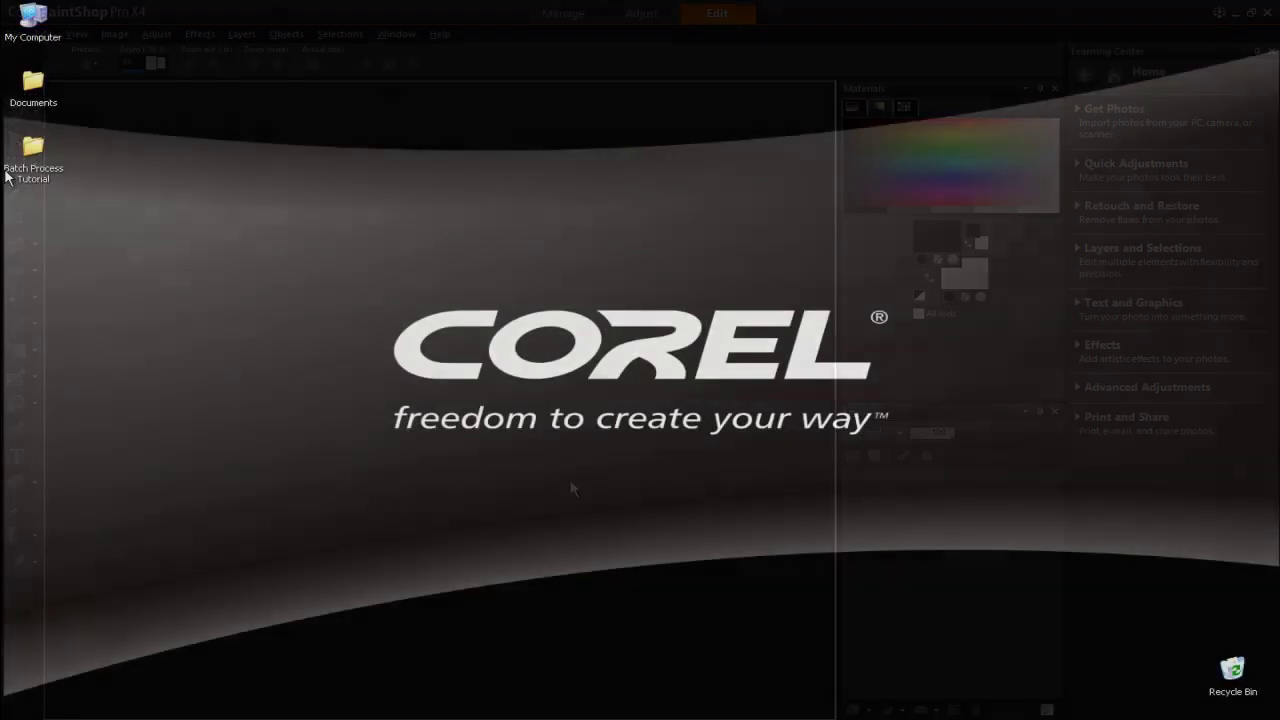
Check the Flower Images folder's size (16.5 MB) in its Properties dialog.
double_click(30, 150)
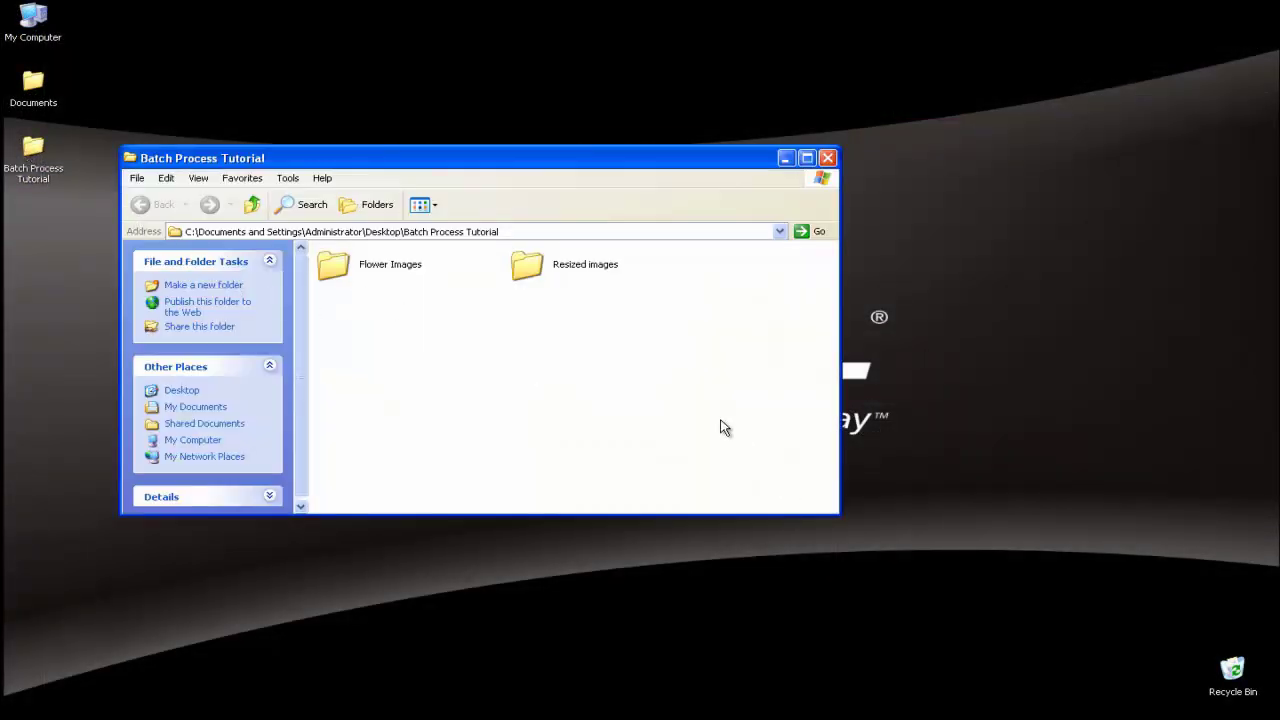
click(376, 271)
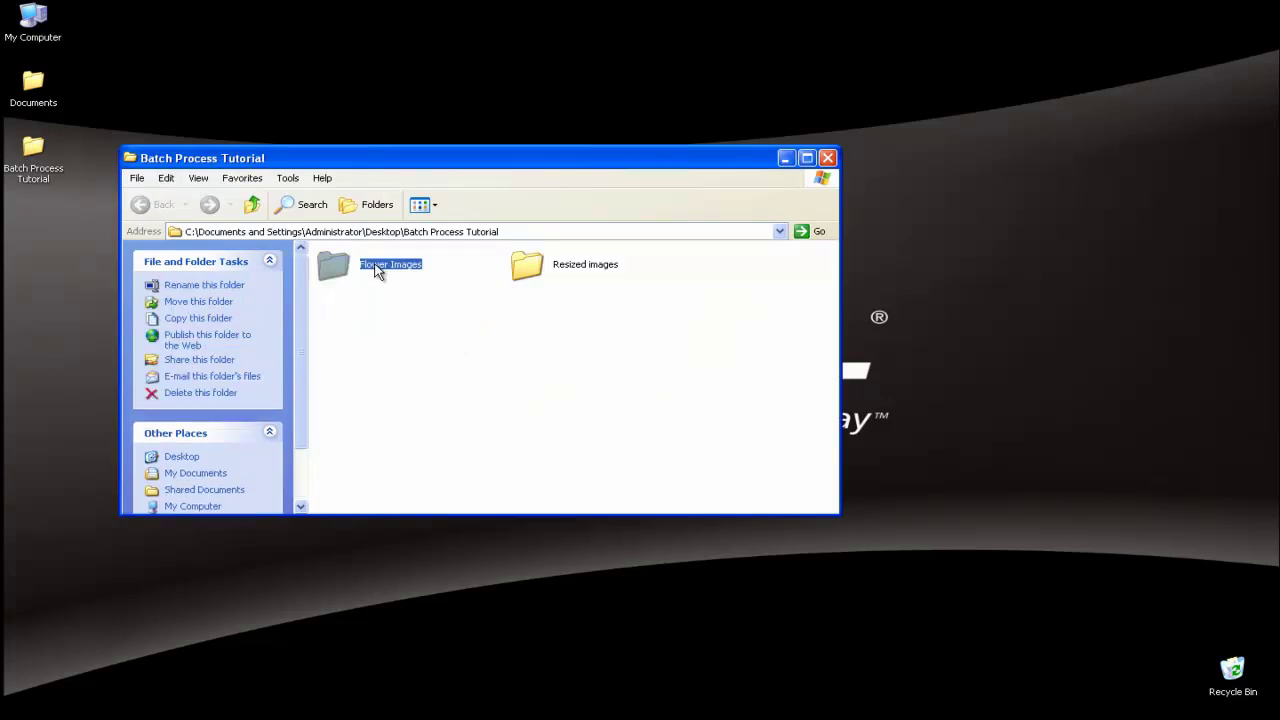
right_click(376, 271)
click(463, 545)
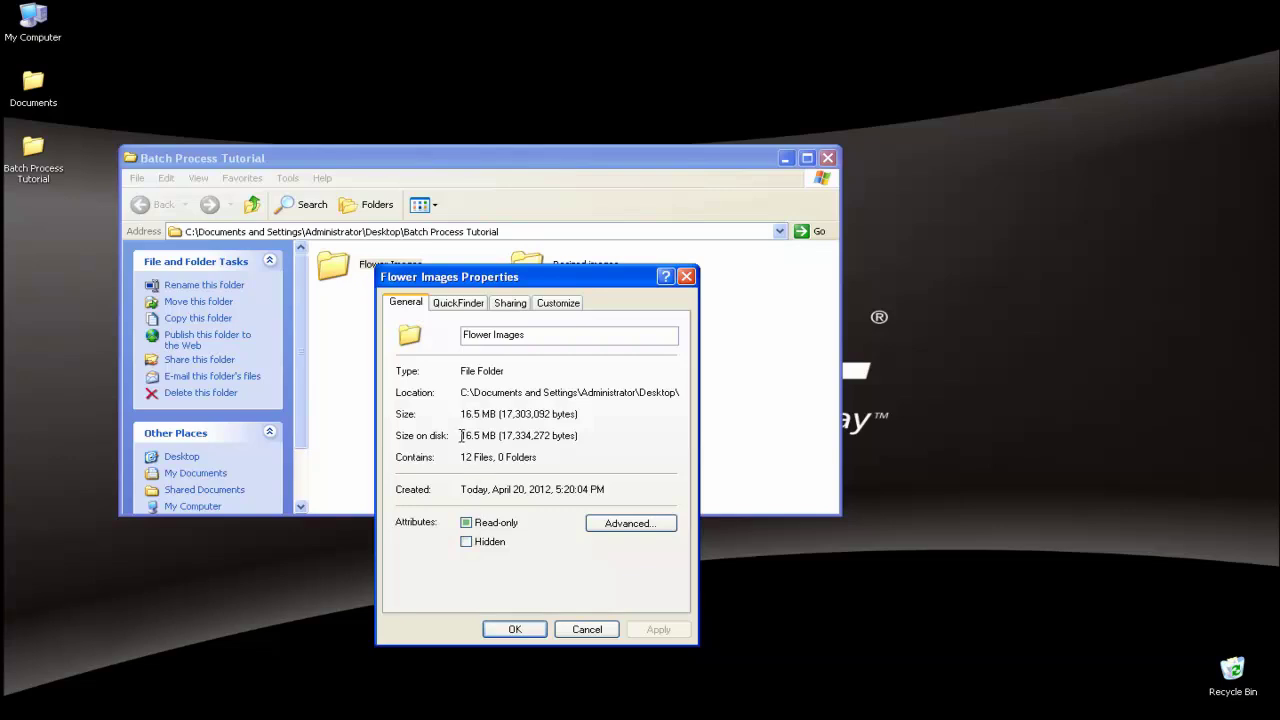
drag(462, 435, 594, 435)
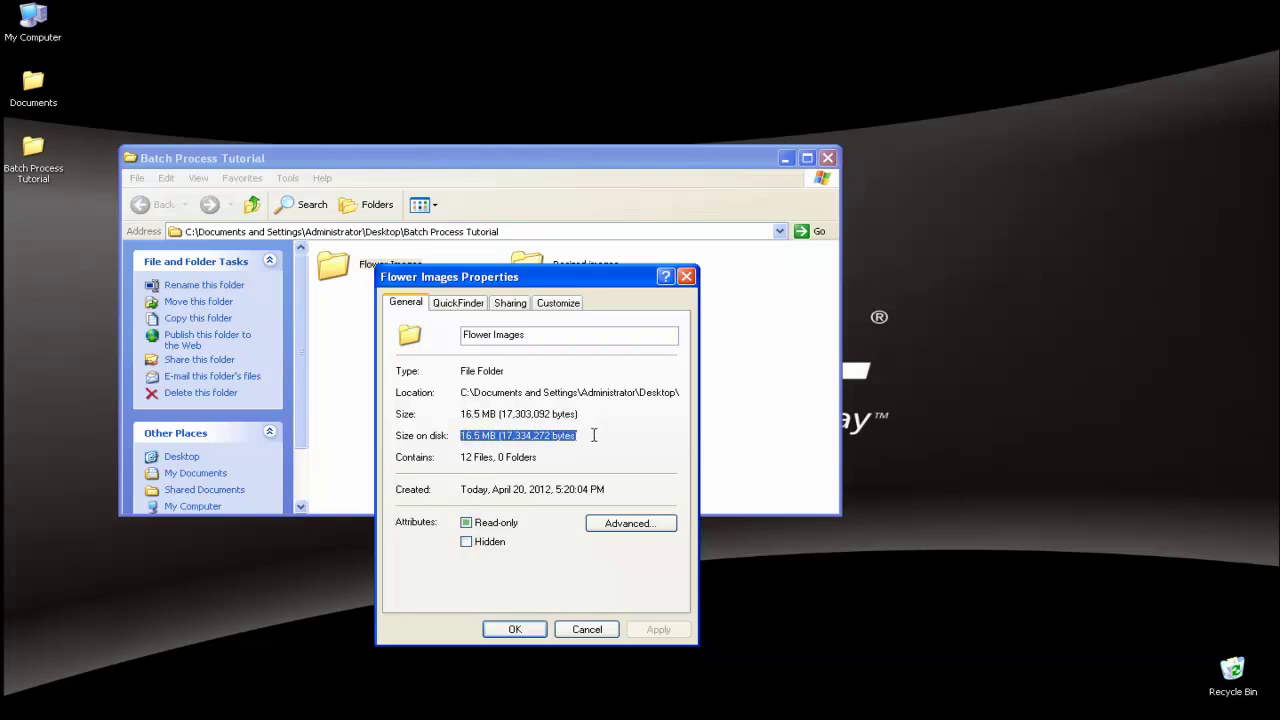
click(687, 277)
Open the Resized images folder to view the batch-resized flower photos.
click(530, 268)
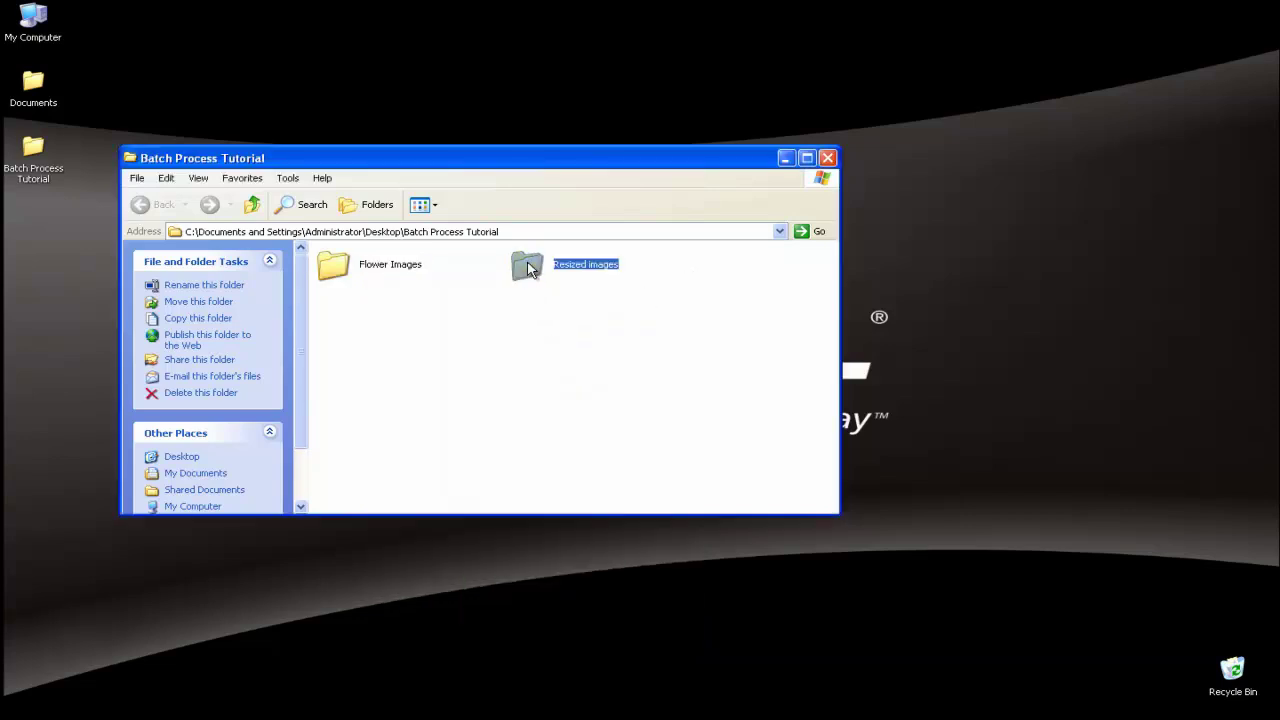
right_click(530, 268)
click(548, 272)
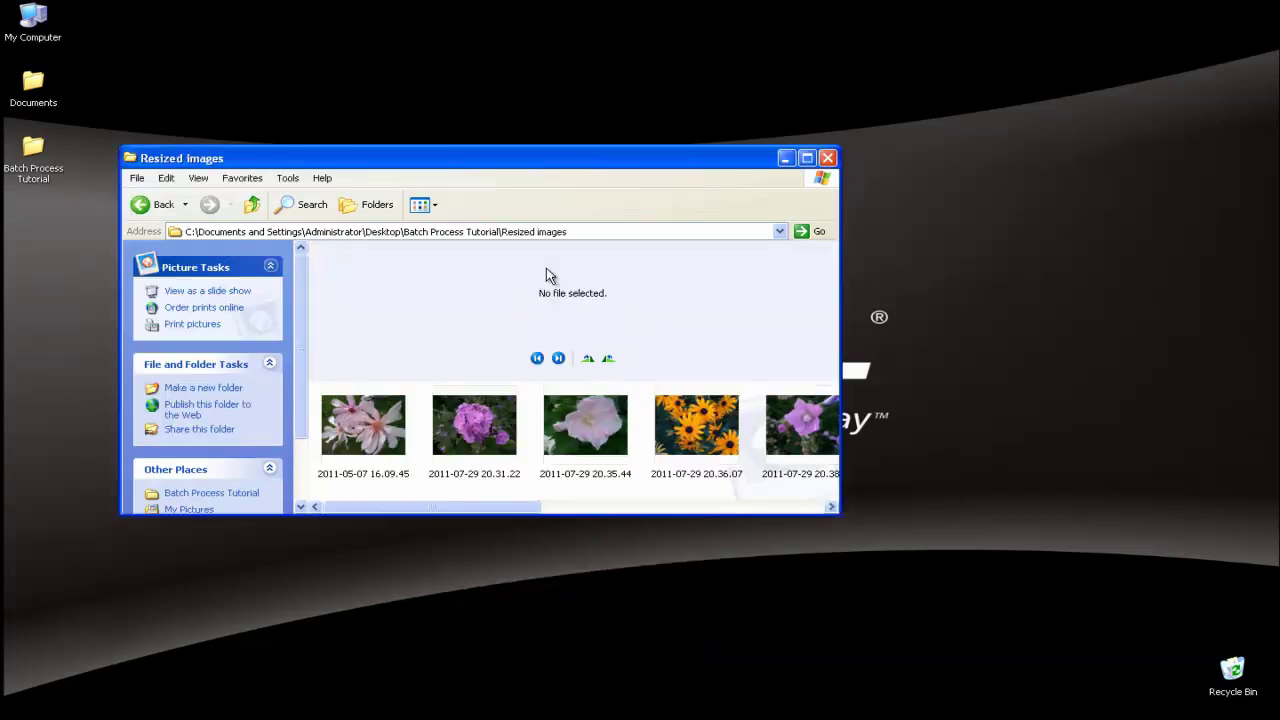